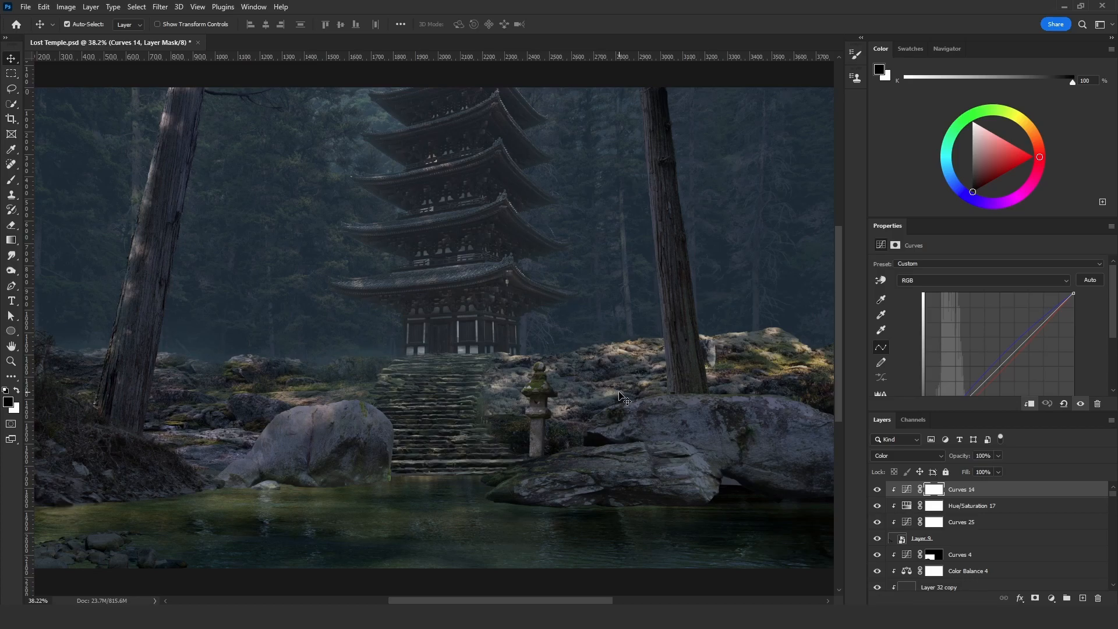
- Add a new layer above Curves 14 and filter the layer list to show only the selected layer
key(ctrl+2)
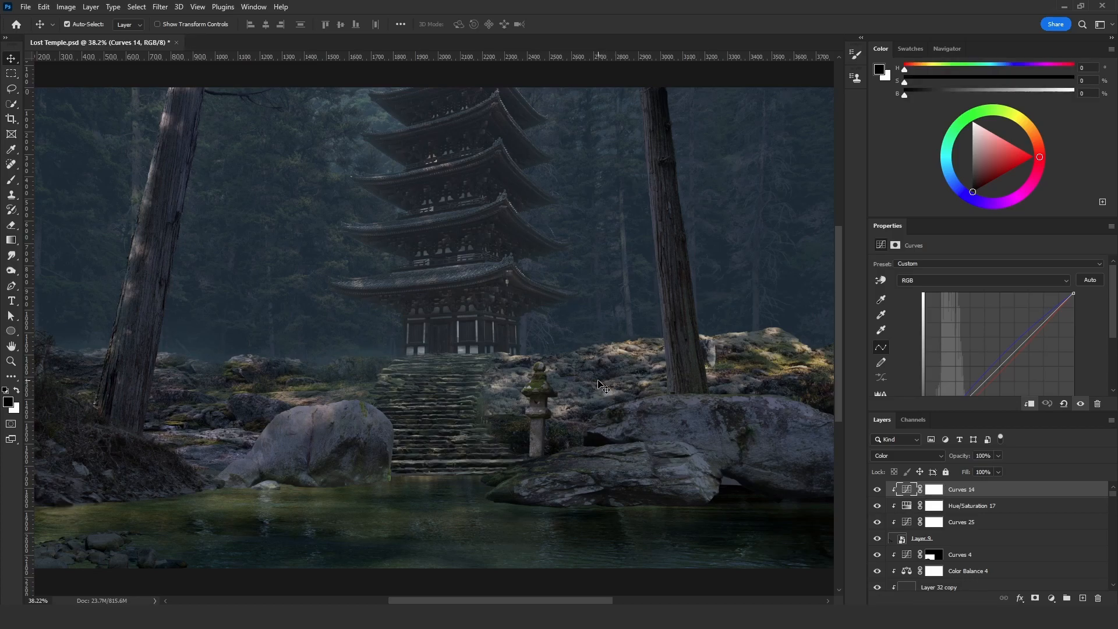
click(1083, 599)
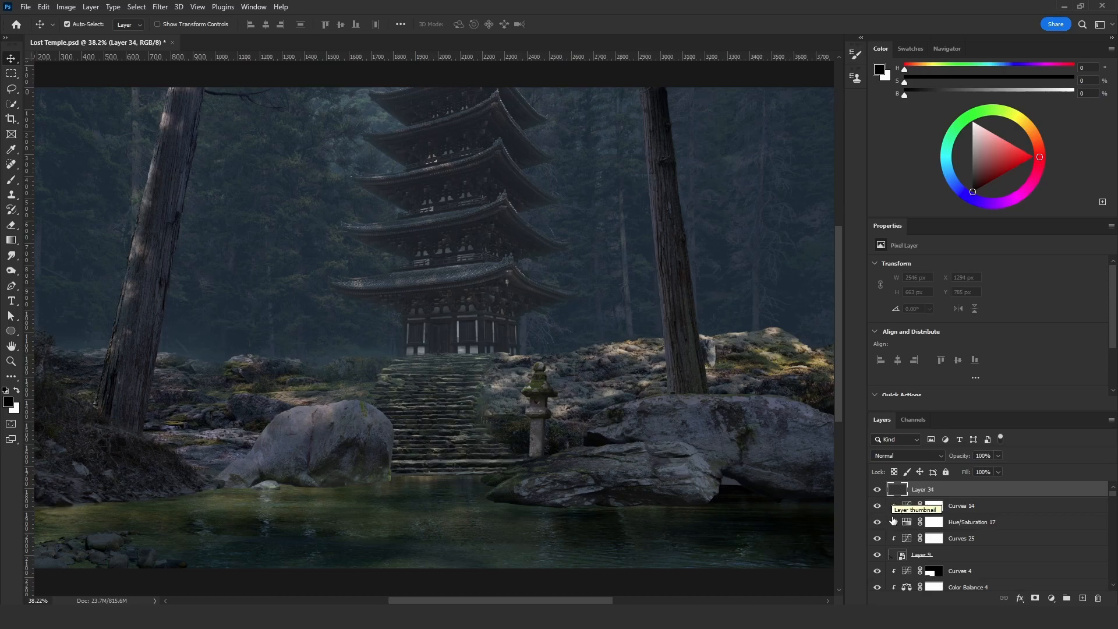
click(897, 440)
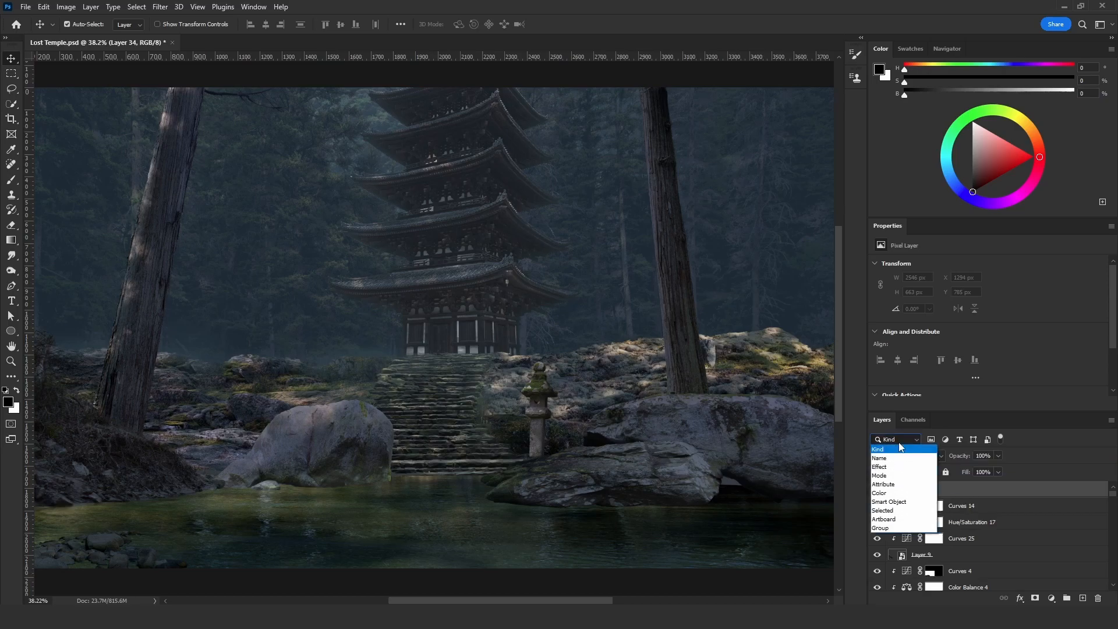
click(895, 511)
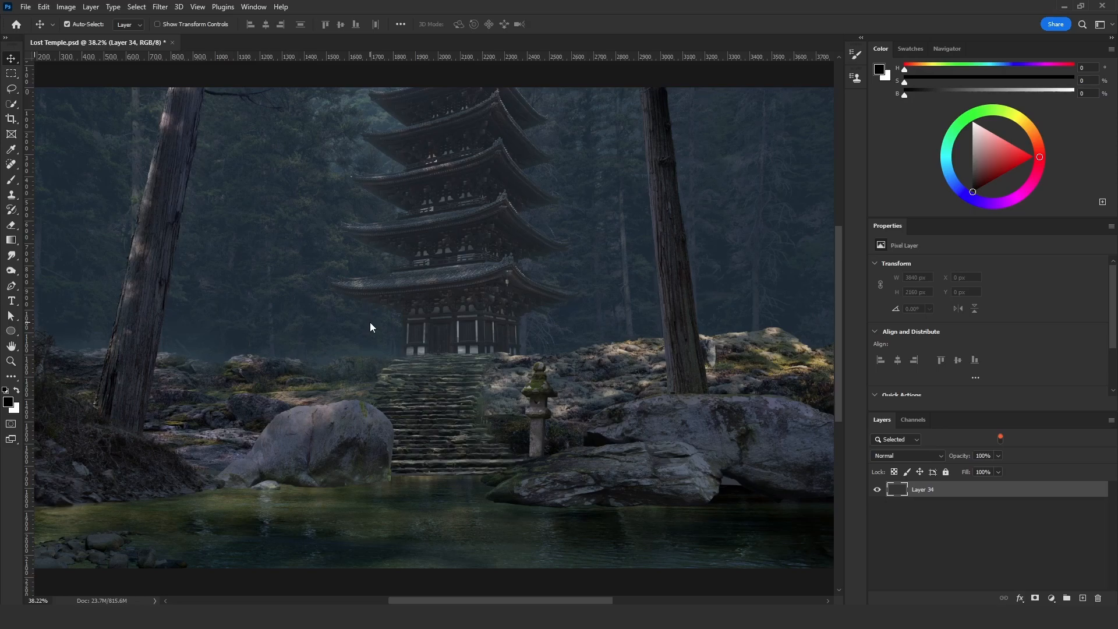
click(138, 7)
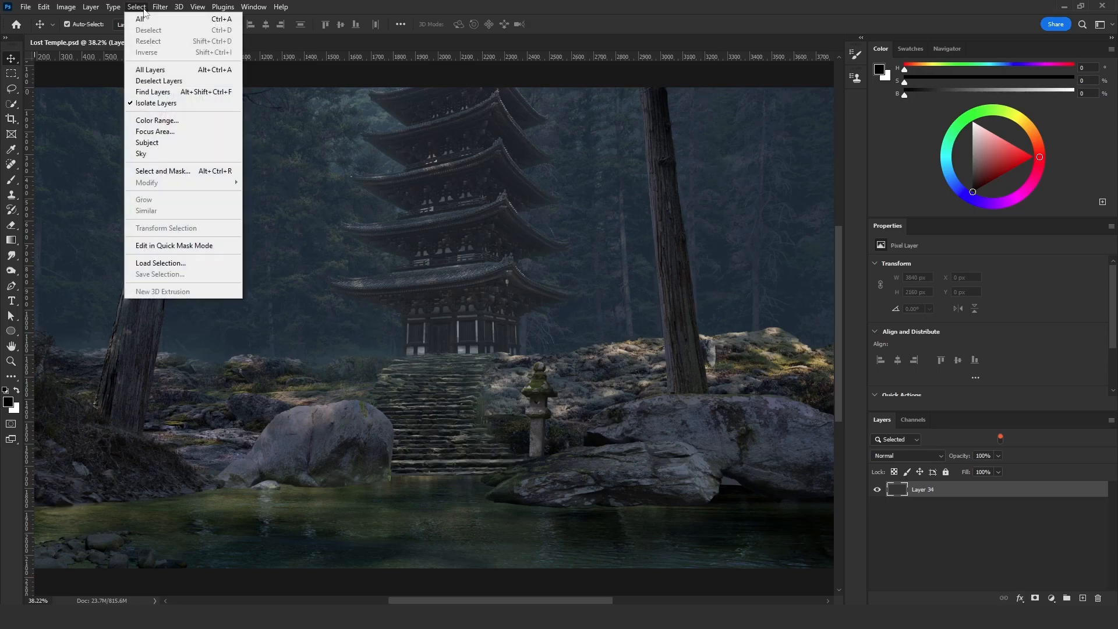
click(174, 246)
key(q)
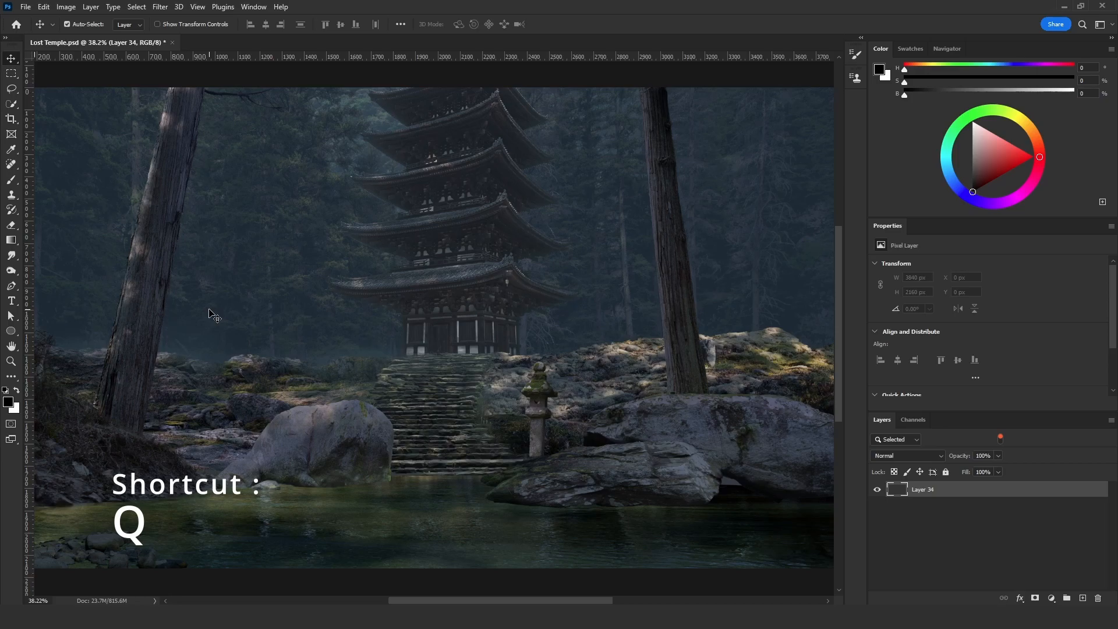
key(q)
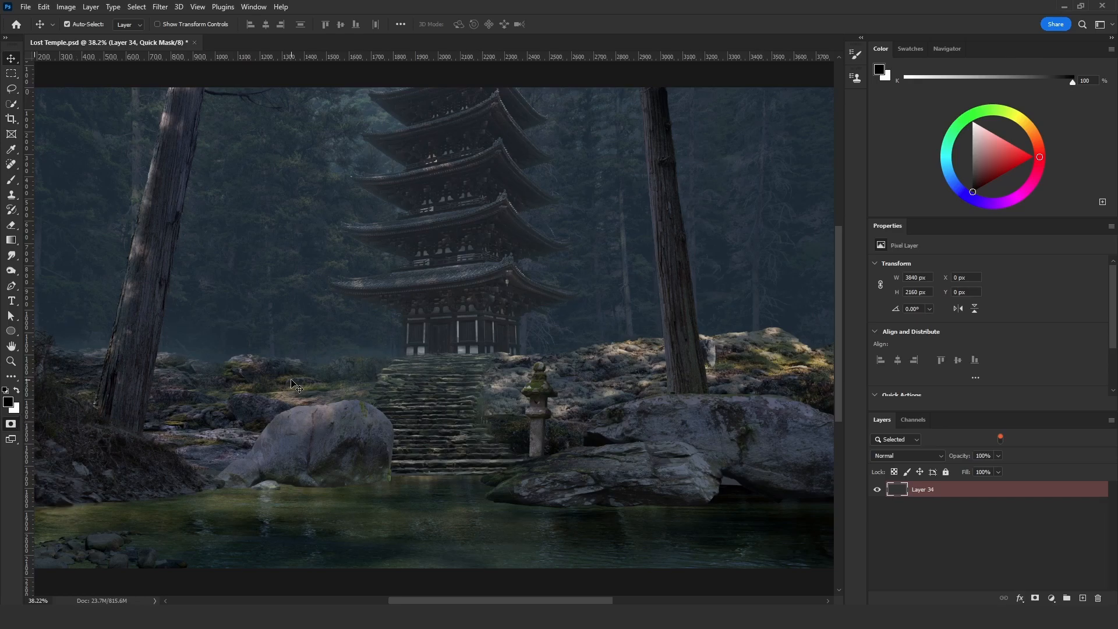
key(q)
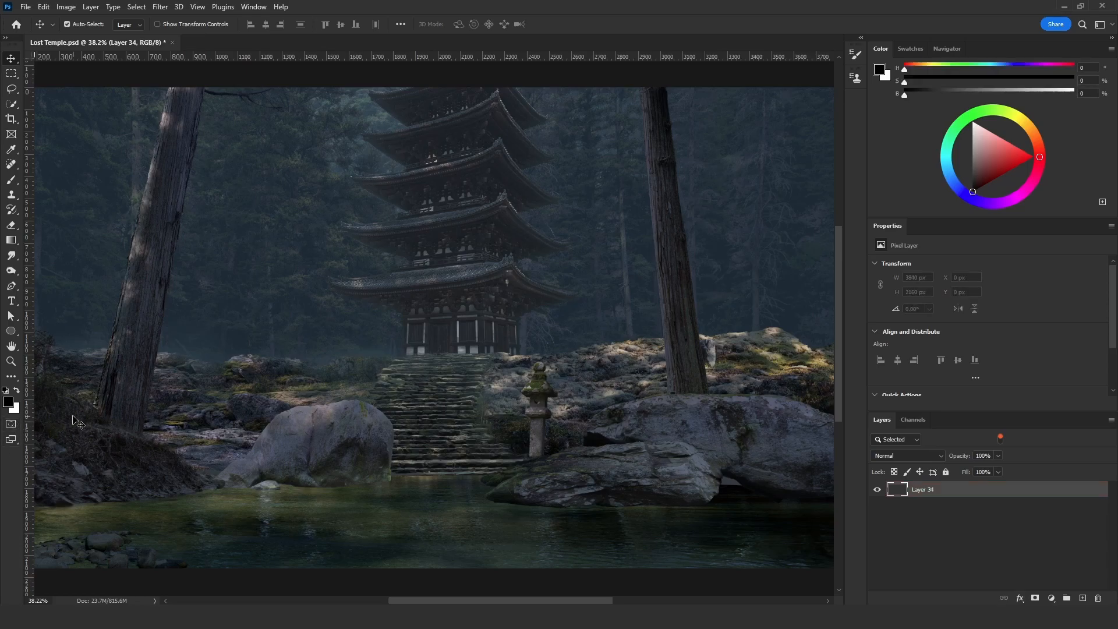
- Switch Layer 34 to Quick Mask mode and fill the mask with the Clouds render filter
click(12, 428)
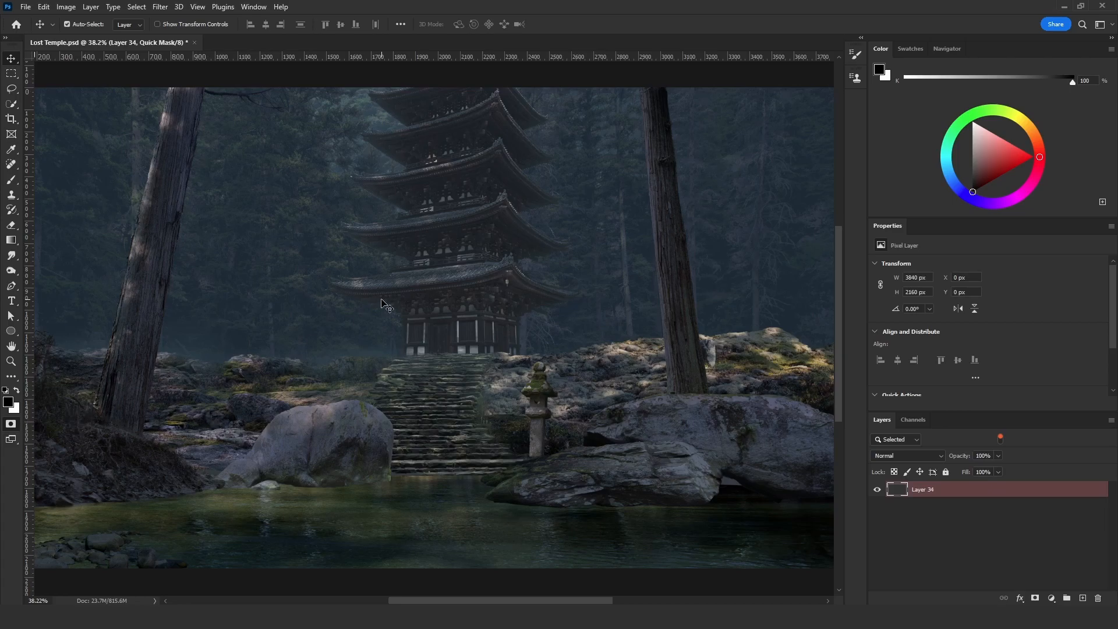
click(160, 7)
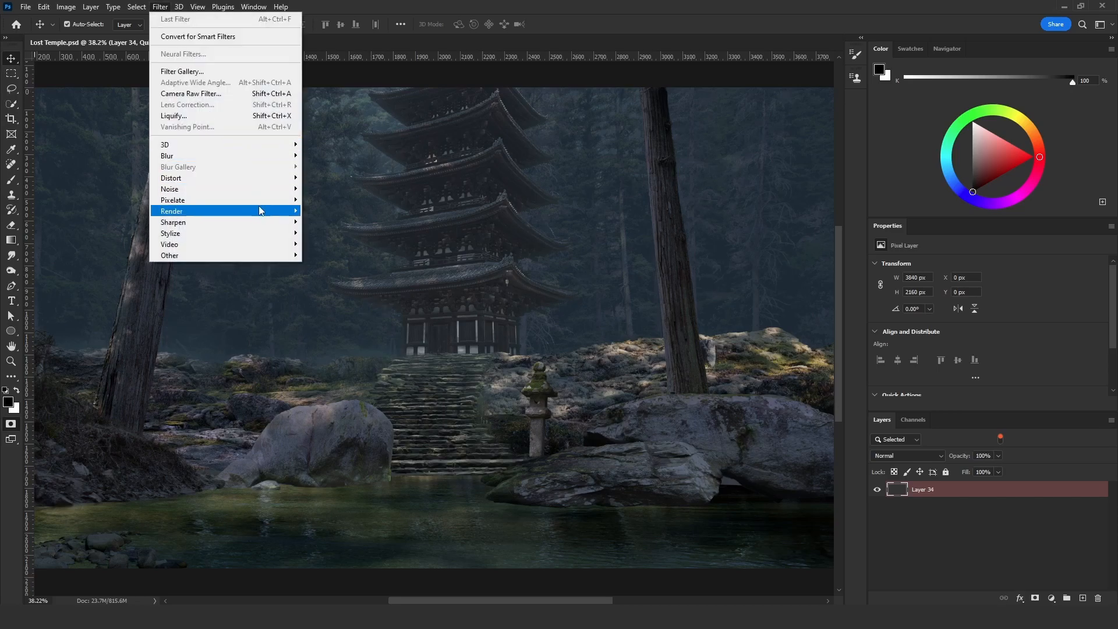
mouse_move(298, 213)
click(343, 250)
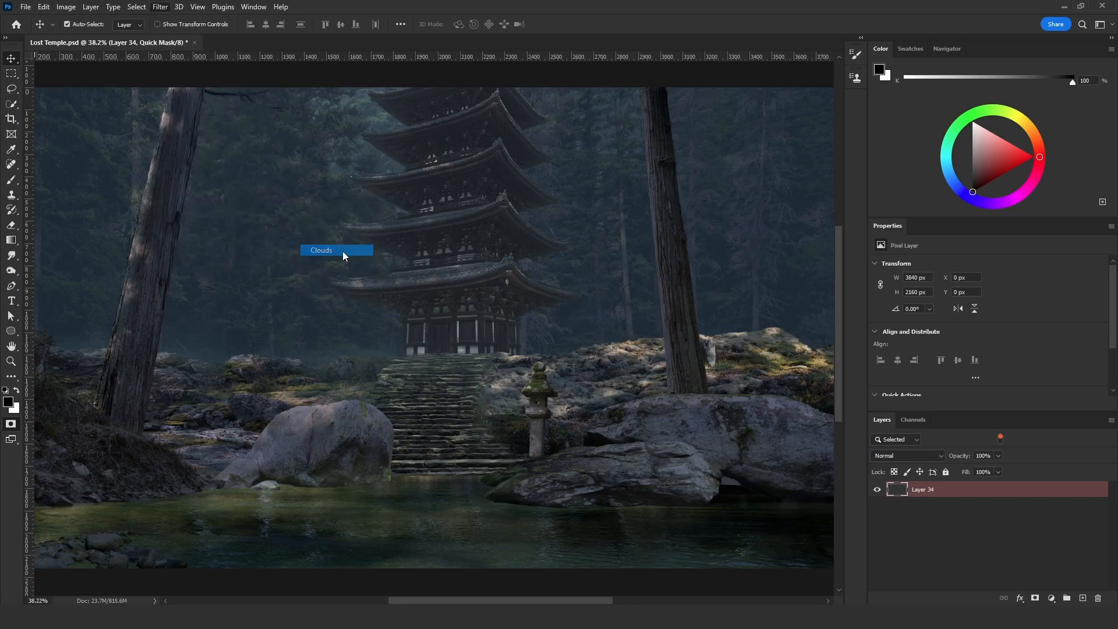
alt+scroll(414, 359, down, 1)
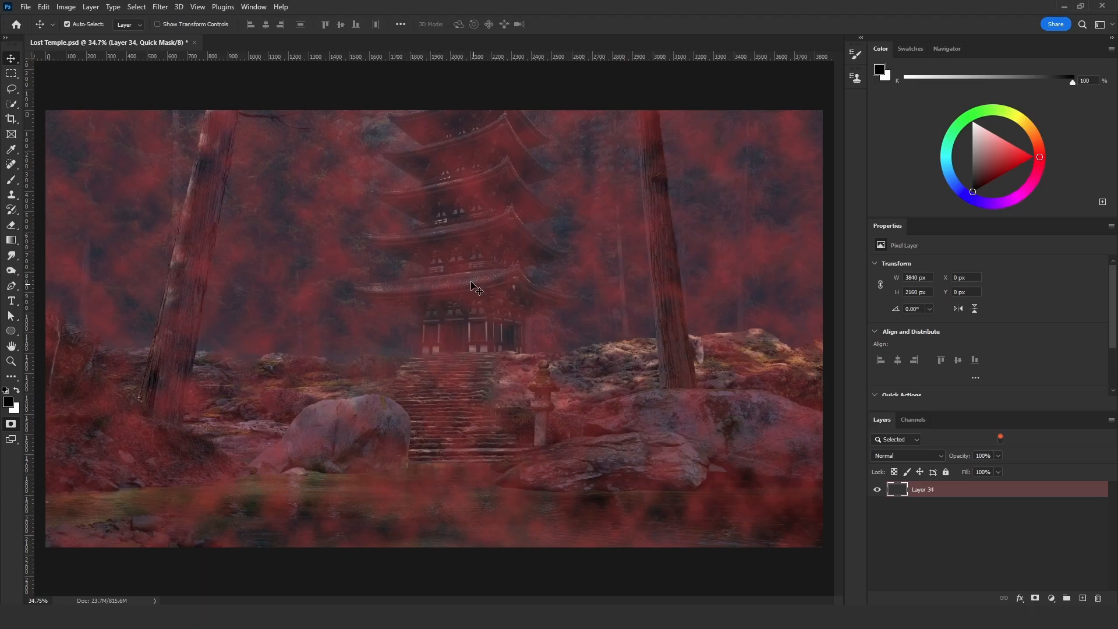
- Set up the Brush tool with a soft round tip and the Vivid Light blend mode
key(b)
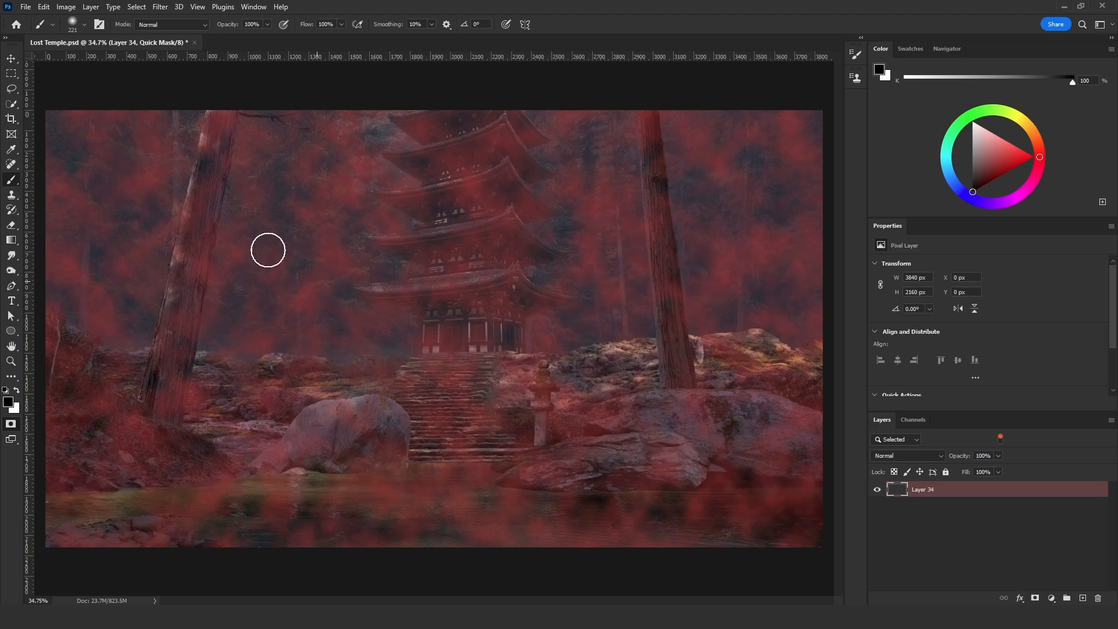
click(85, 25)
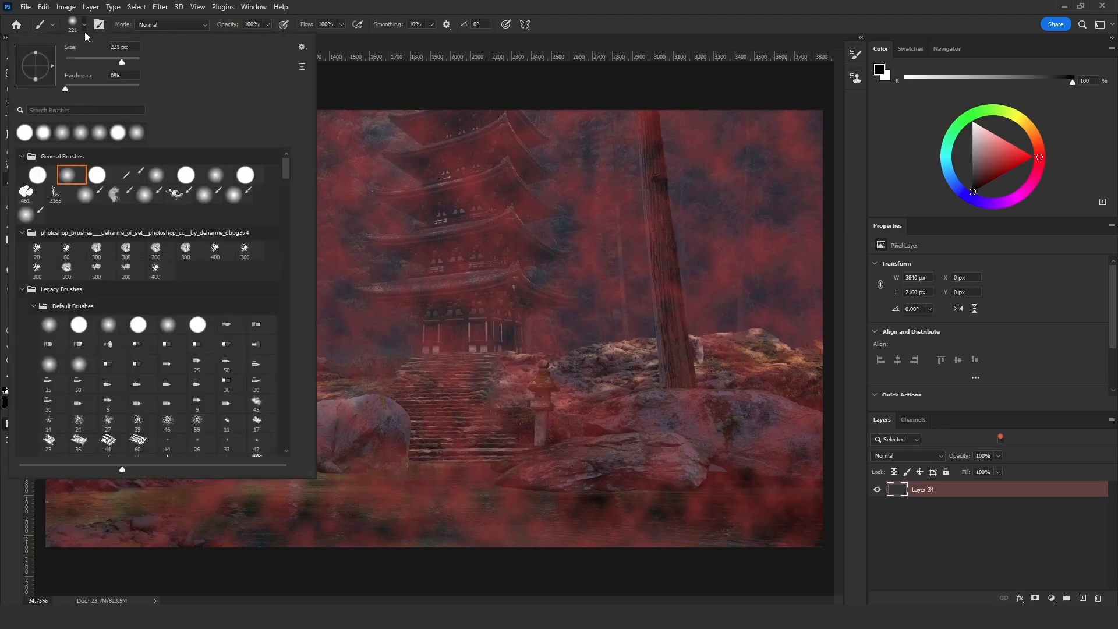
double_click(80, 178)
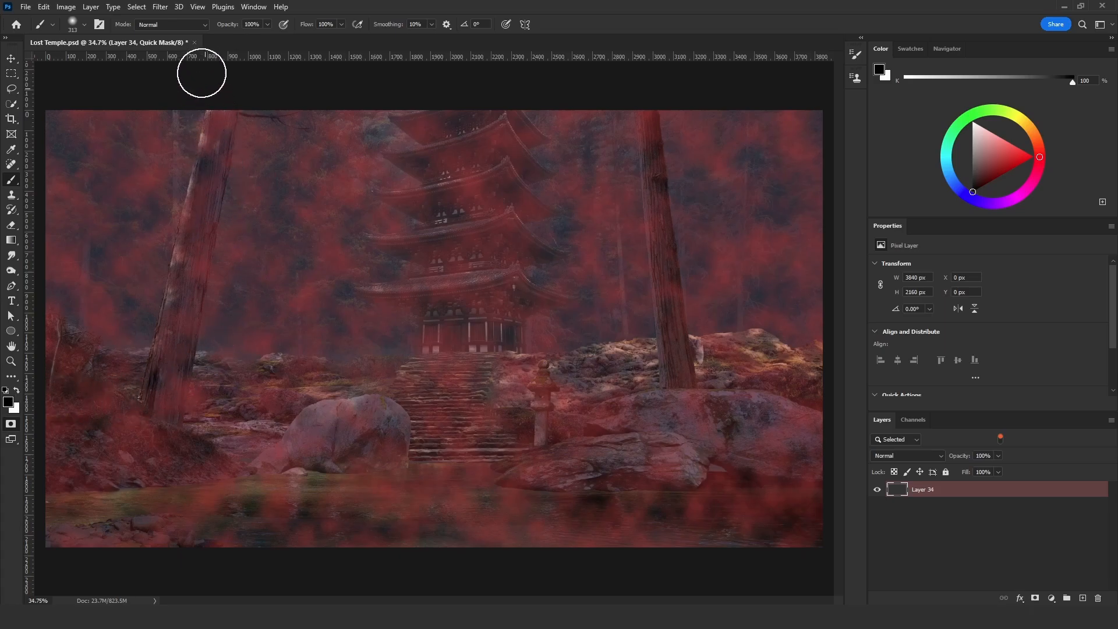
click(184, 27)
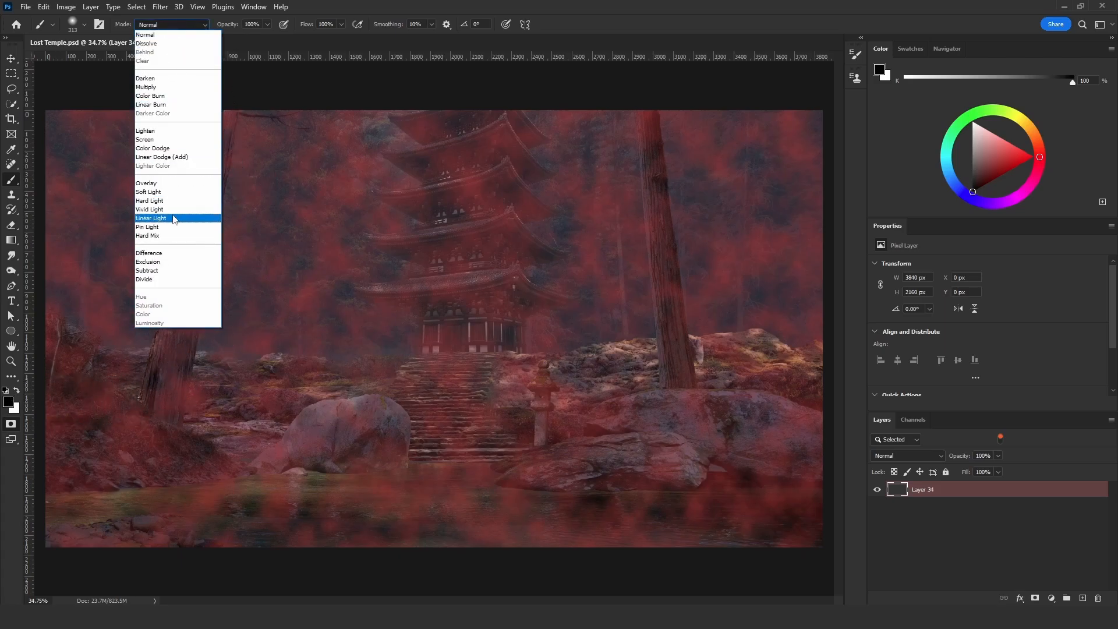
click(173, 210)
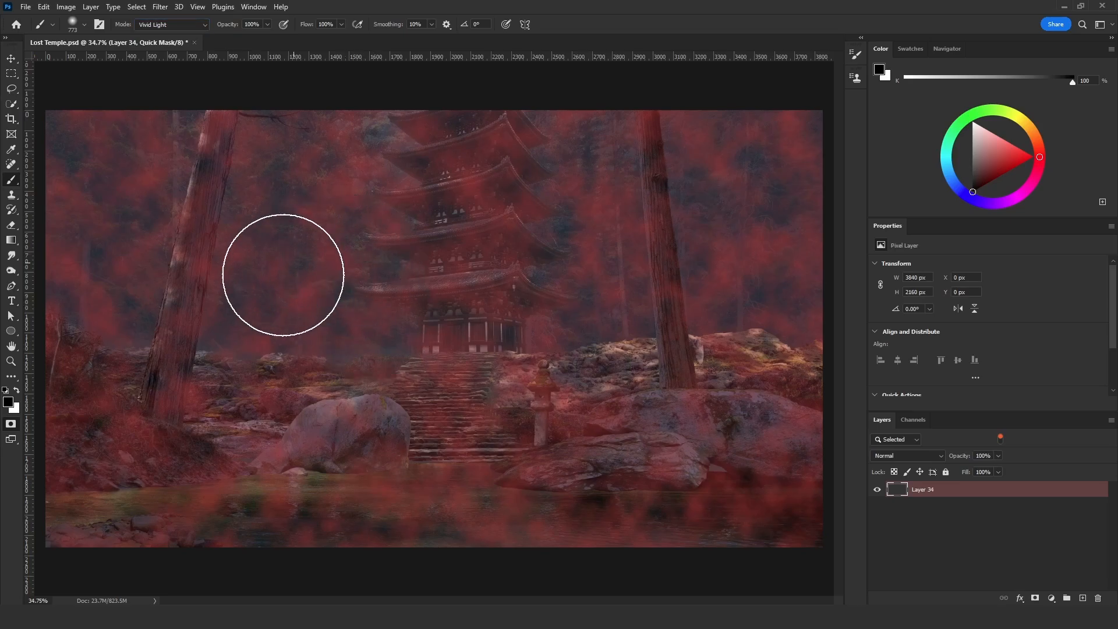
- Paint the cloud mask with an 894 px brush, black across the middle around the temple base and white over the surrounding edges and water
click(230, 295)
mouse_move(296, 283)
mouse_down()
mouse_move(399, 267)
mouse_move(390, 313)
mouse_move(411, 386)
mouse_move(524, 382)
mouse_move(599, 321)
mouse_move(668, 301)
mouse_move(717, 341)
mouse_move(208, 339)
mouse_move(191, 318)
mouse_move(178, 339)
mouse_move(252, 349)
mouse_move(277, 366)
mouse_move(344, 363)
mouse_move(352, 339)
mouse_move(258, 487)
mouse_move(482, 467)
mouse_move(516, 428)
mouse_move(449, 424)
mouse_up()
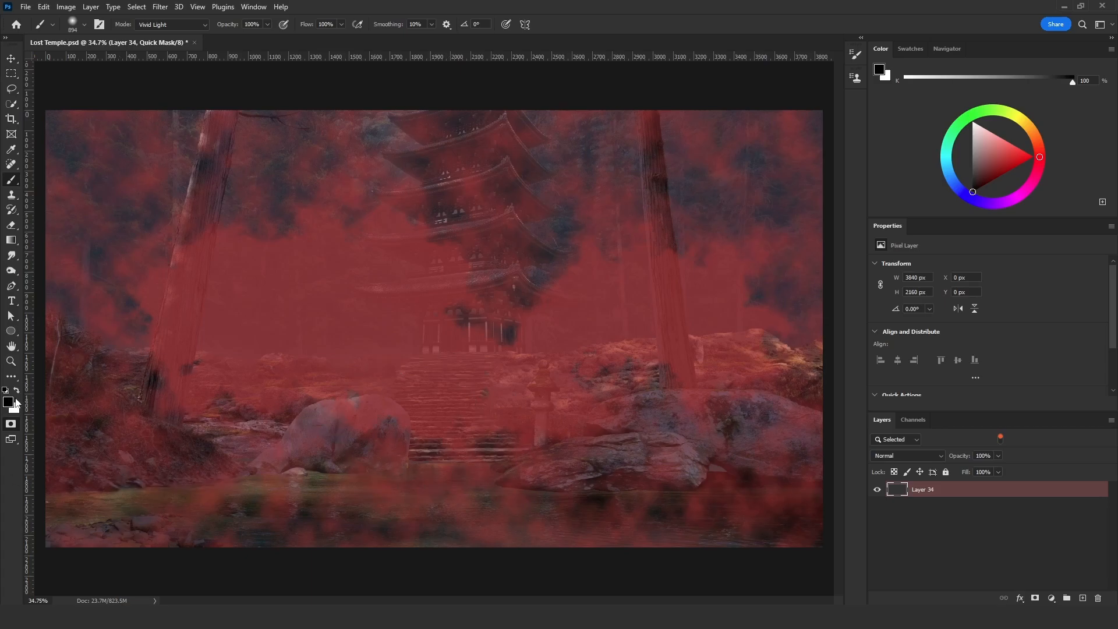
click(18, 392)
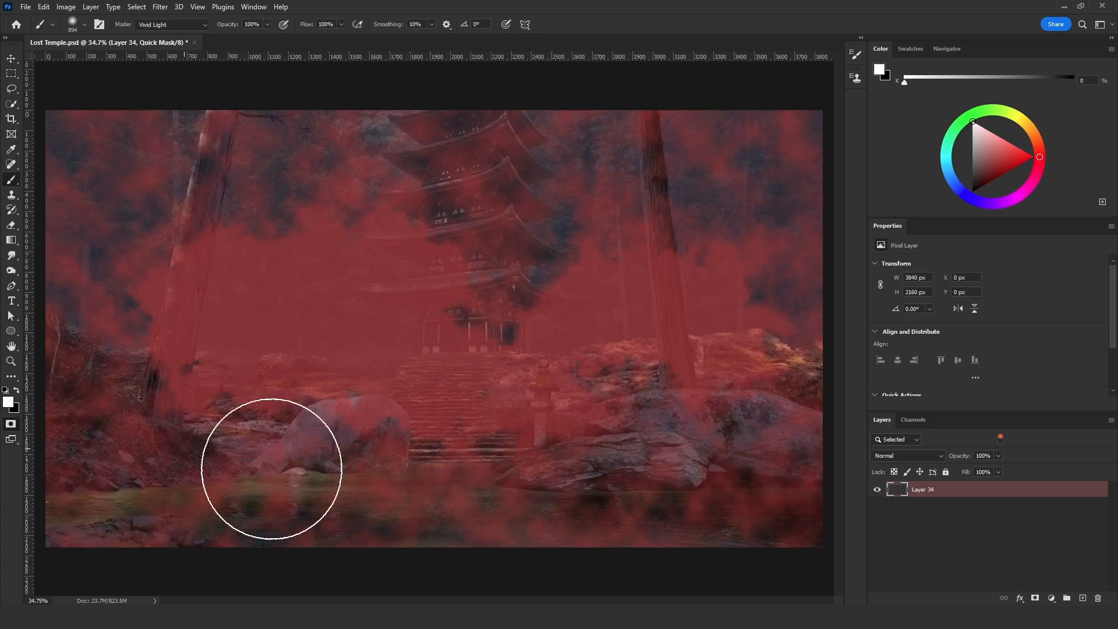
mouse_move(221, 487)
mouse_down()
mouse_move(285, 494)
mouse_move(374, 517)
mouse_move(528, 522)
mouse_move(609, 510)
mouse_move(749, 455)
mouse_move(784, 476)
mouse_move(817, 343)
mouse_move(819, 428)
mouse_move(819, 275)
mouse_move(780, 180)
mouse_move(754, 165)
mouse_move(683, 169)
mouse_move(641, 188)
mouse_move(598, 173)
mouse_move(550, 180)
mouse_move(515, 210)
mouse_move(456, 155)
mouse_move(307, 141)
mouse_move(407, 132)
mouse_move(180, 140)
mouse_move(86, 181)
mouse_move(74, 213)
mouse_move(80, 162)
mouse_move(60, 365)
mouse_move(98, 453)
mouse_move(147, 503)
mouse_move(197, 532)
mouse_move(104, 520)
mouse_move(75, 459)
mouse_move(68, 475)
mouse_move(446, 557)
mouse_move(736, 558)
mouse_move(812, 512)
mouse_up()
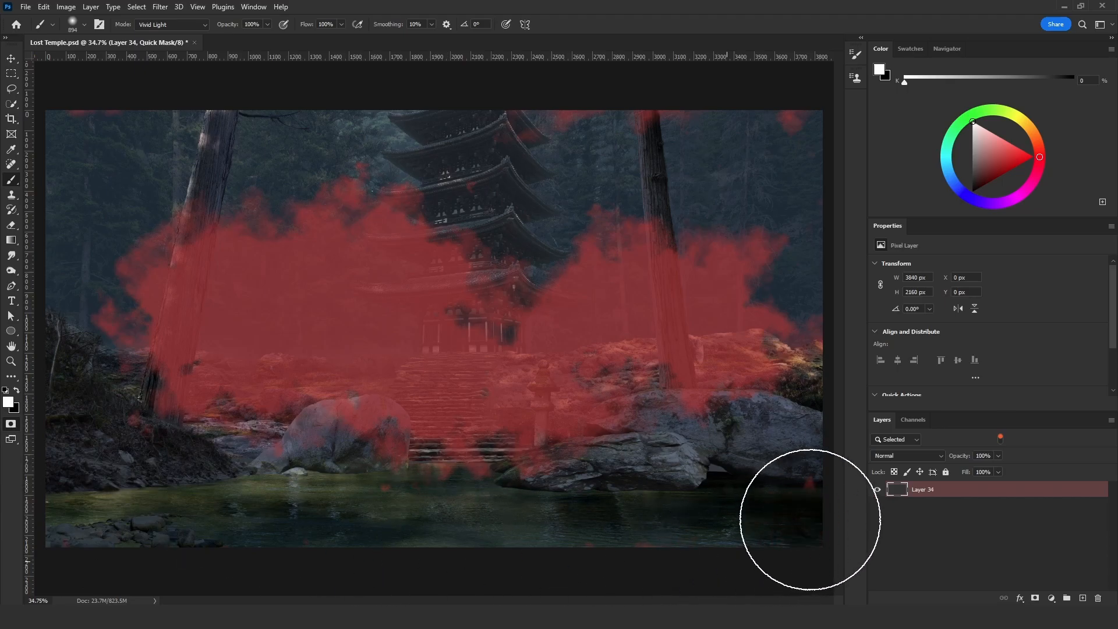
- Set the brush blend mode back to Normal and reduce its size to 520 px
click(164, 30)
click(148, 35)
key(bracketleft)
key(bracketleft)
key(bracketleft)
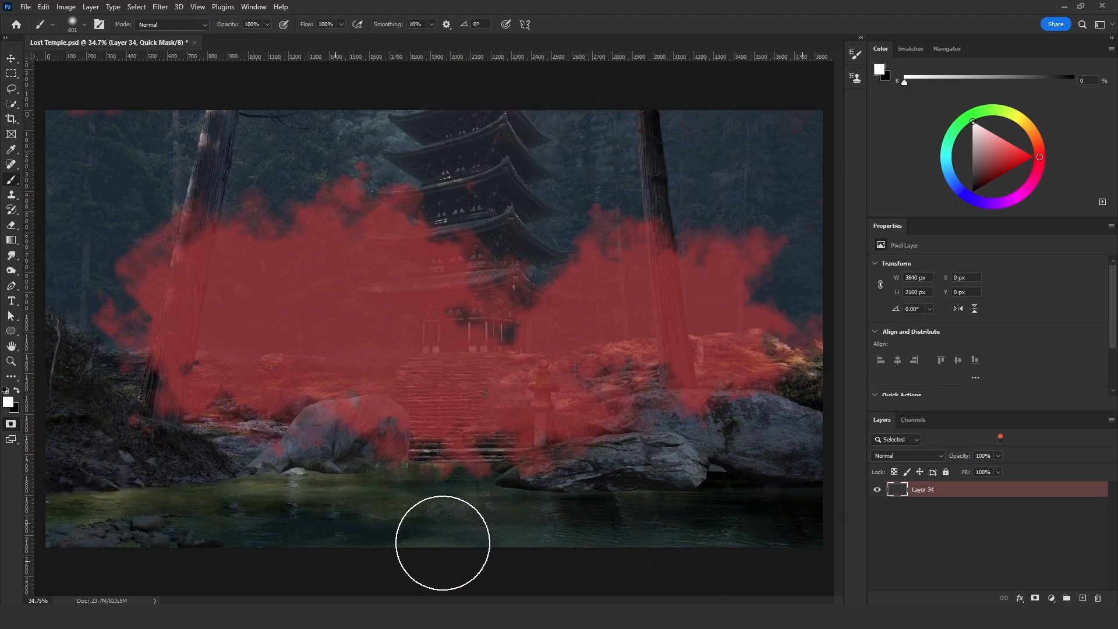
key(bracketleft)
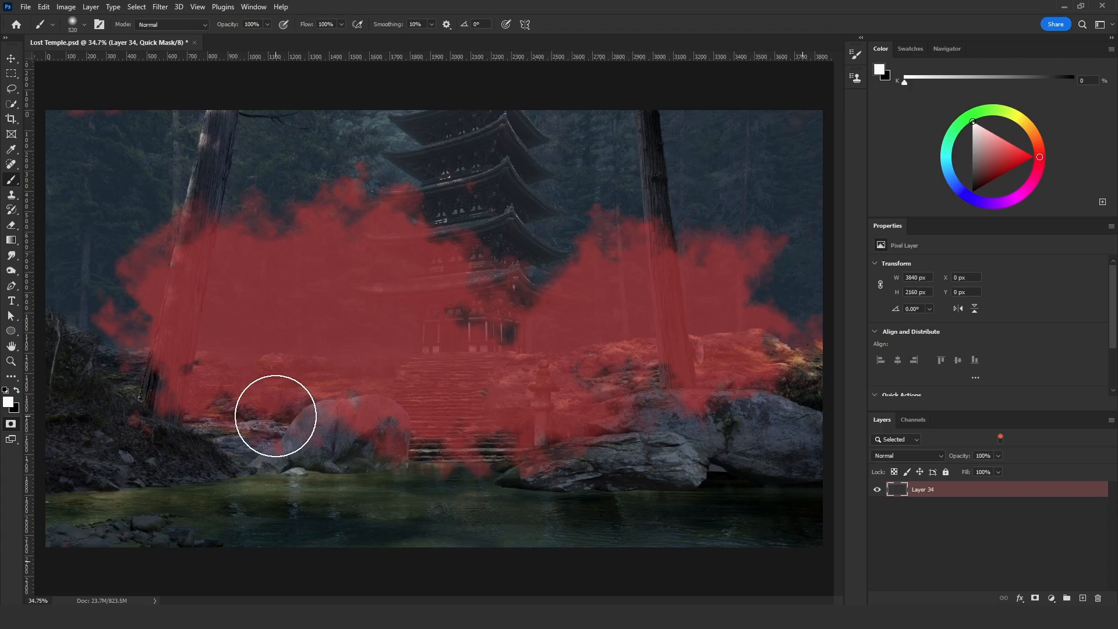
- Invert the quick mask, and save it as a selection in a new channel named Cloud3
key(ctrl+i)
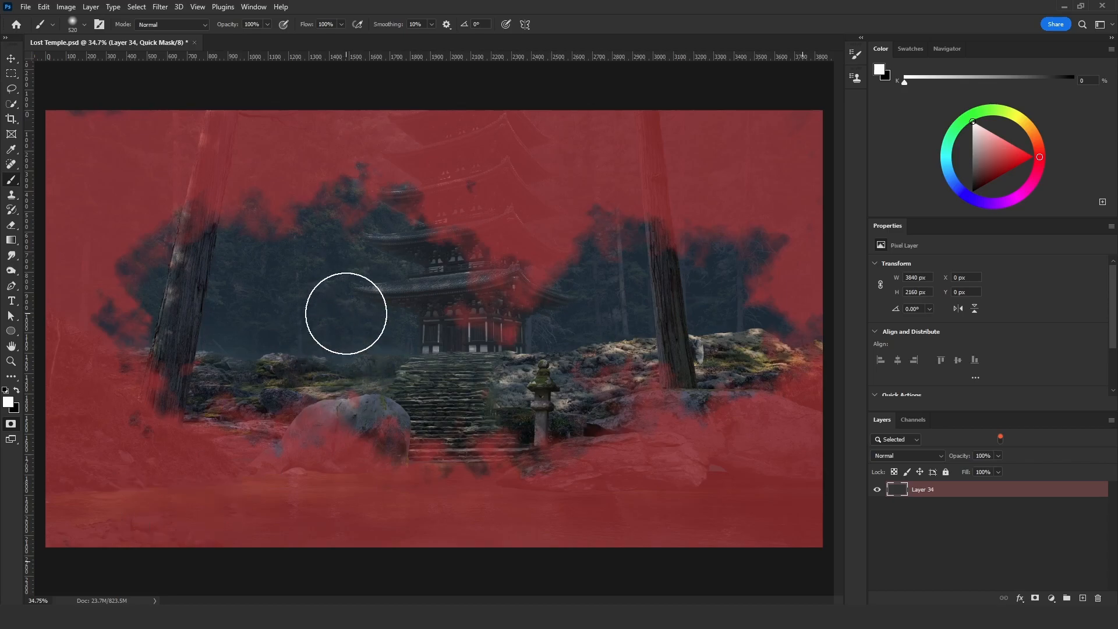
key(q)
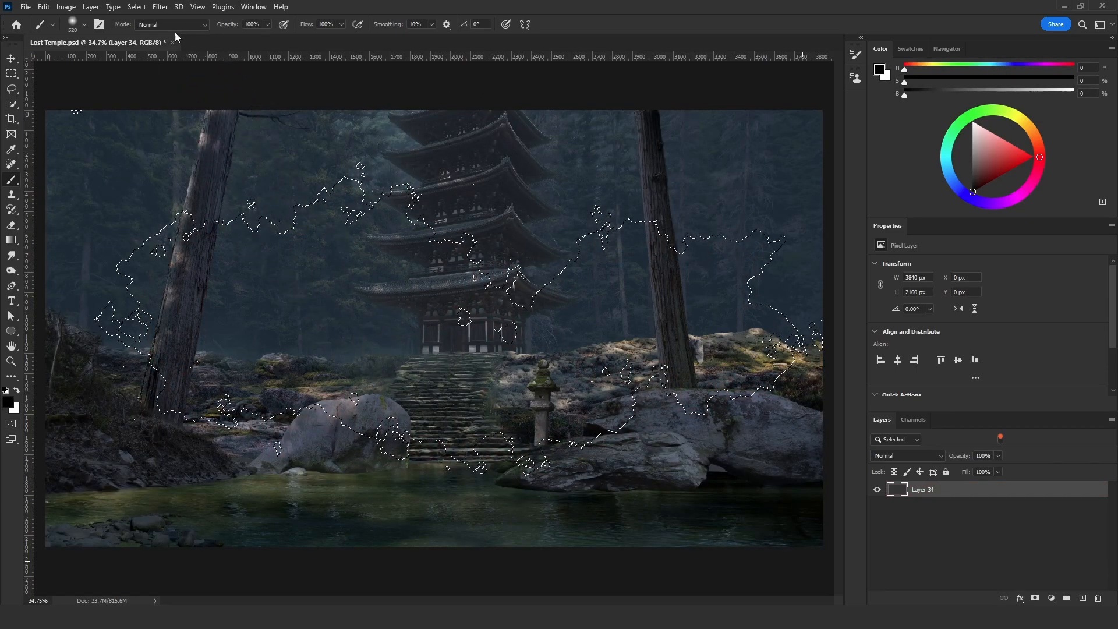
click(137, 6)
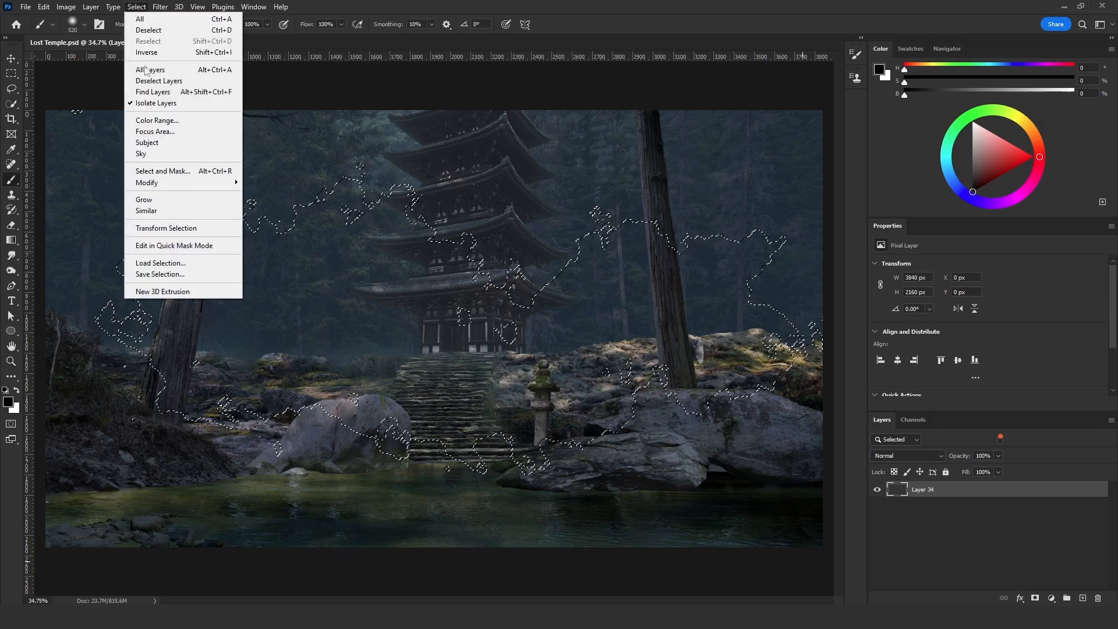
click(170, 276)
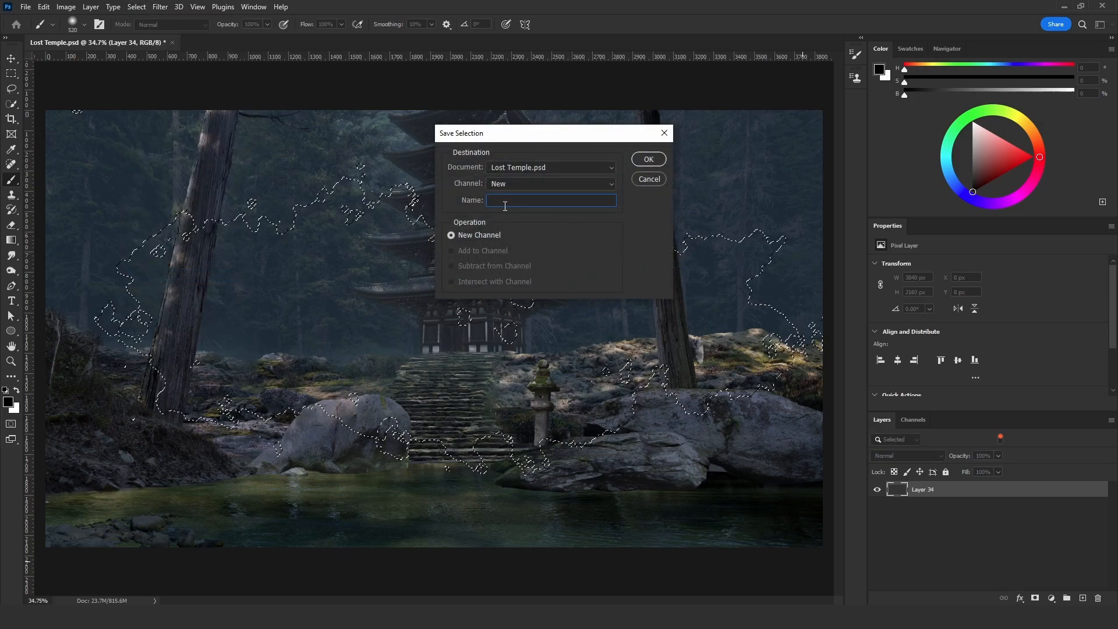
text(Cloud3)
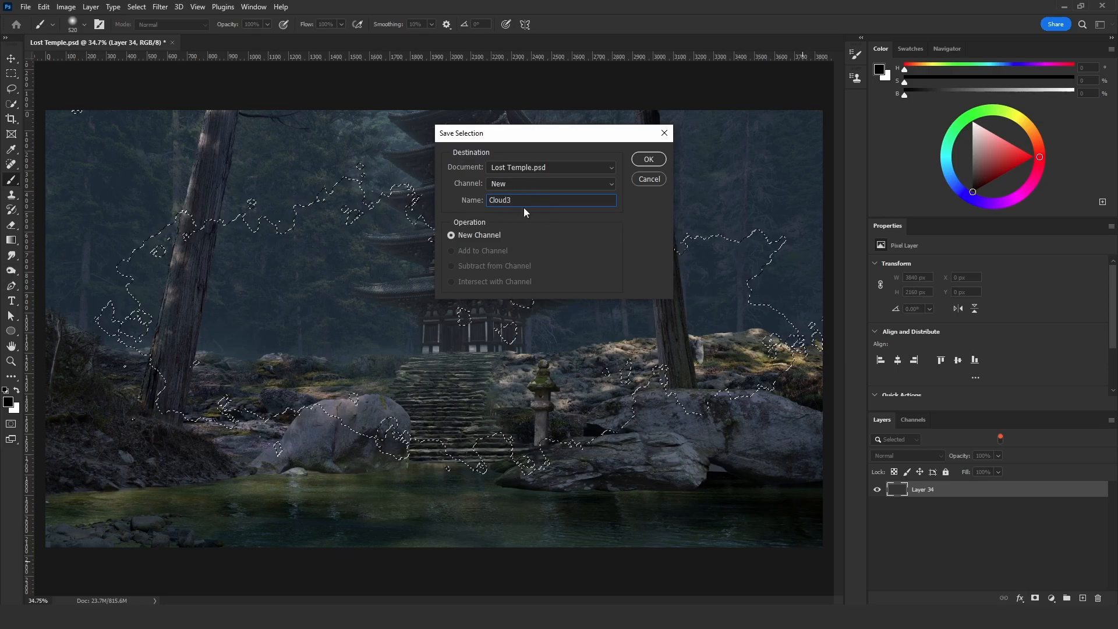
click(653, 161)
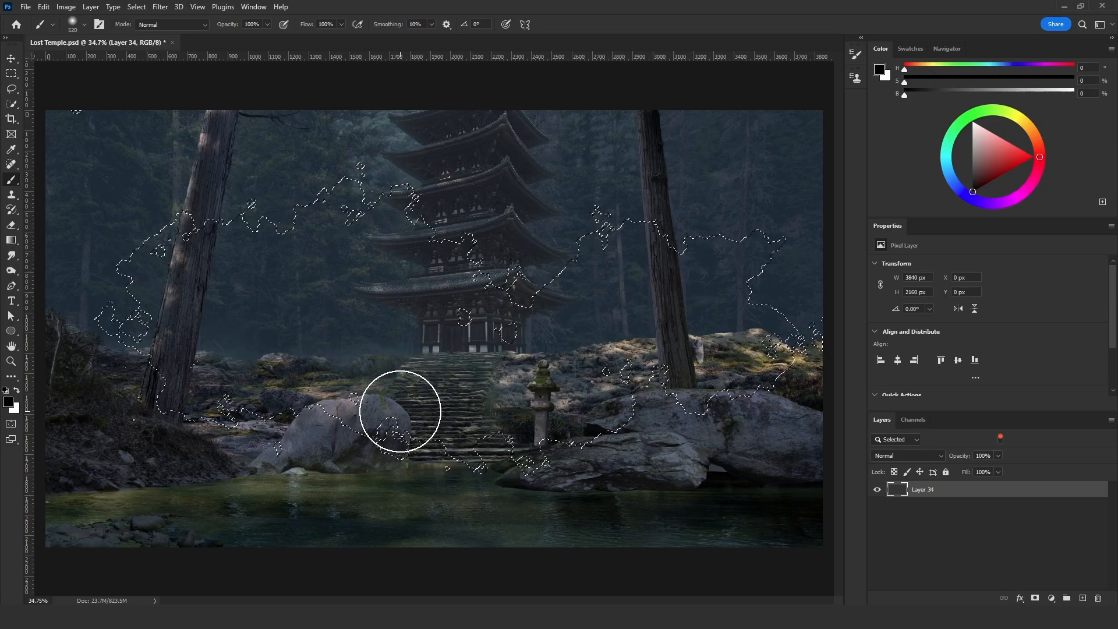
- Return to Quick Mask mode and load the Cloud3 channel as a new selection
key(q)
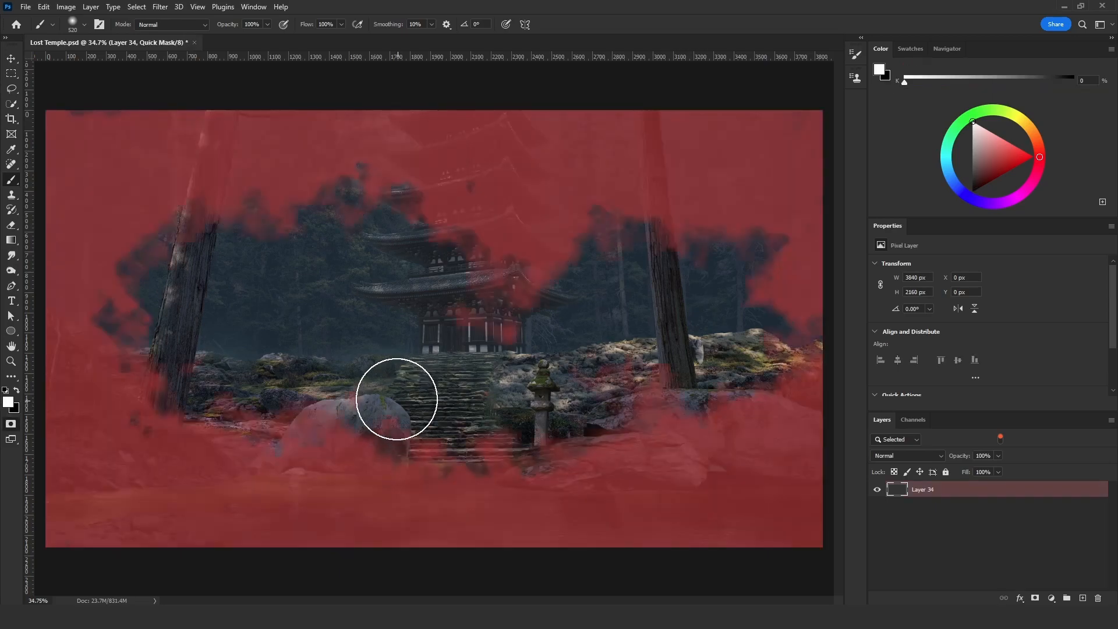
click(136, 6)
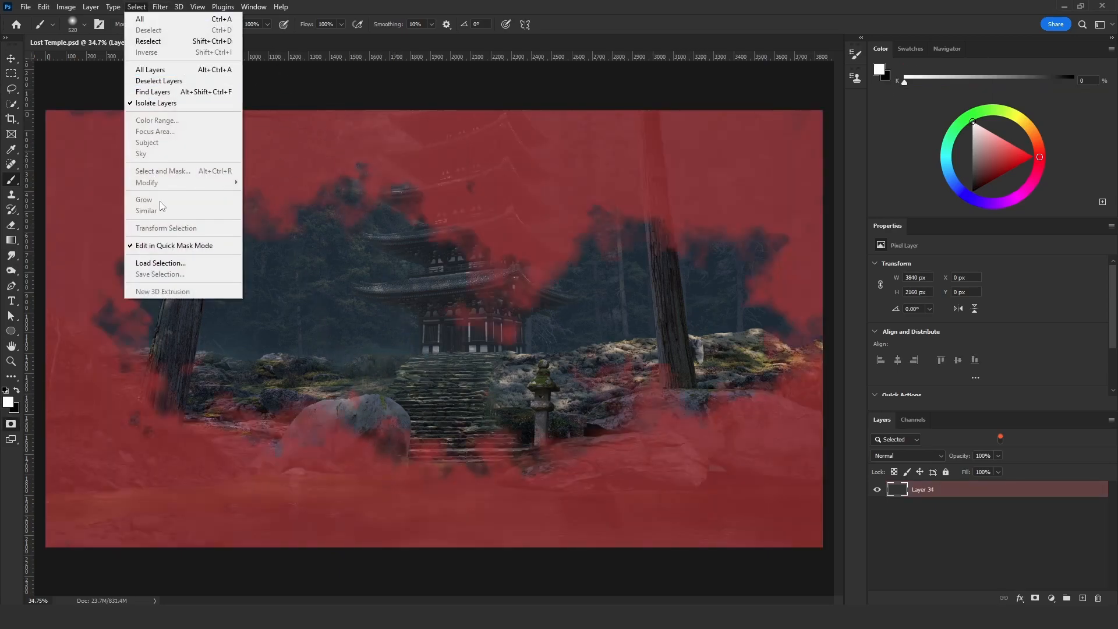
click(169, 265)
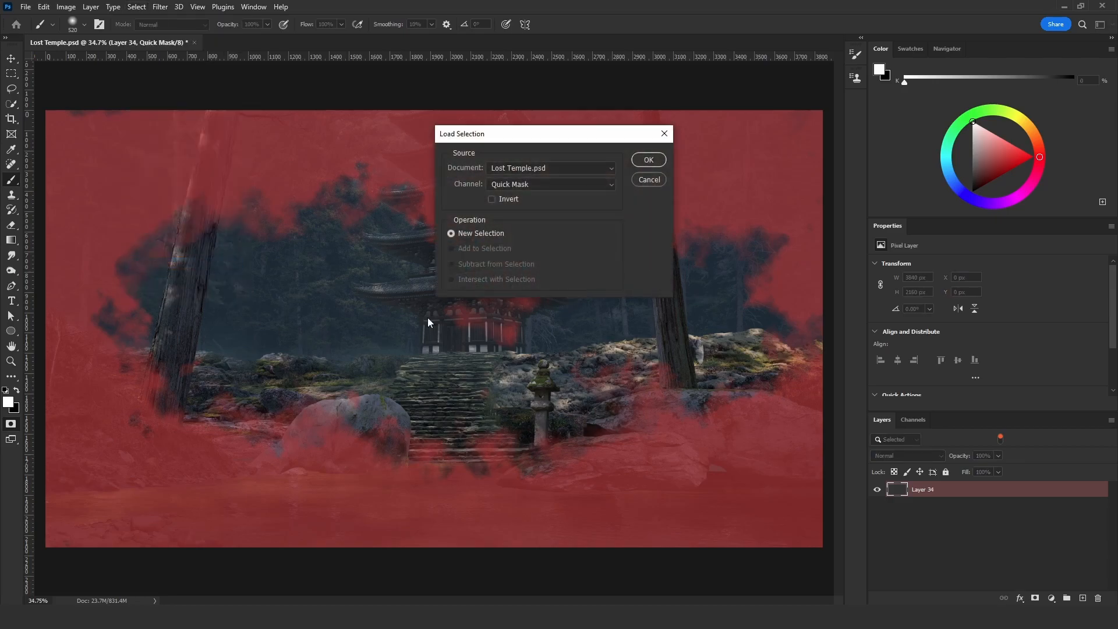
click(514, 185)
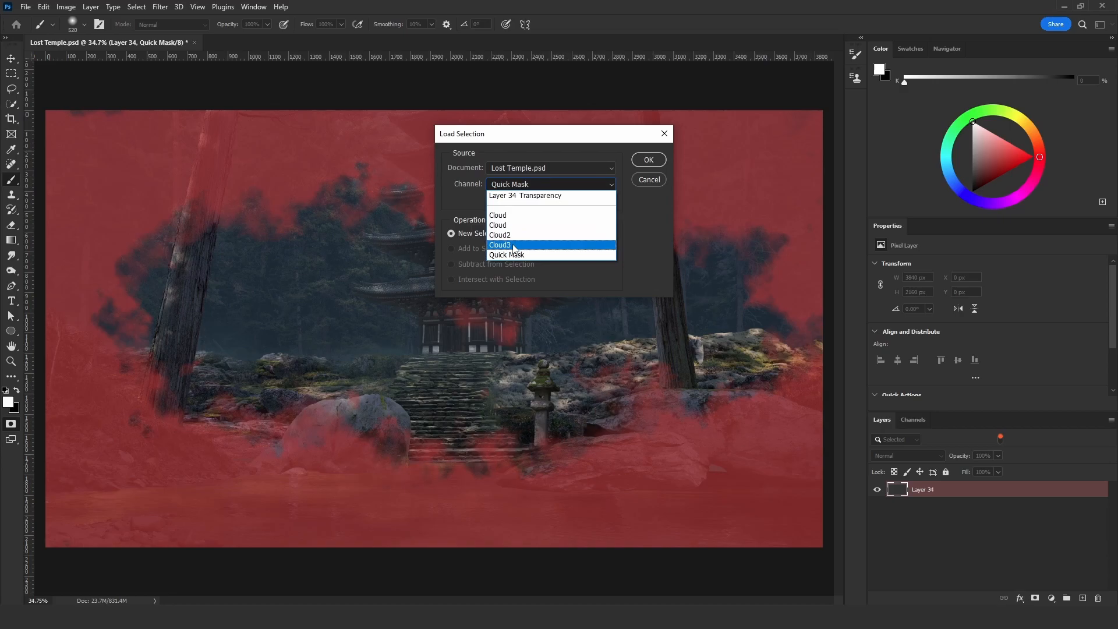
click(515, 246)
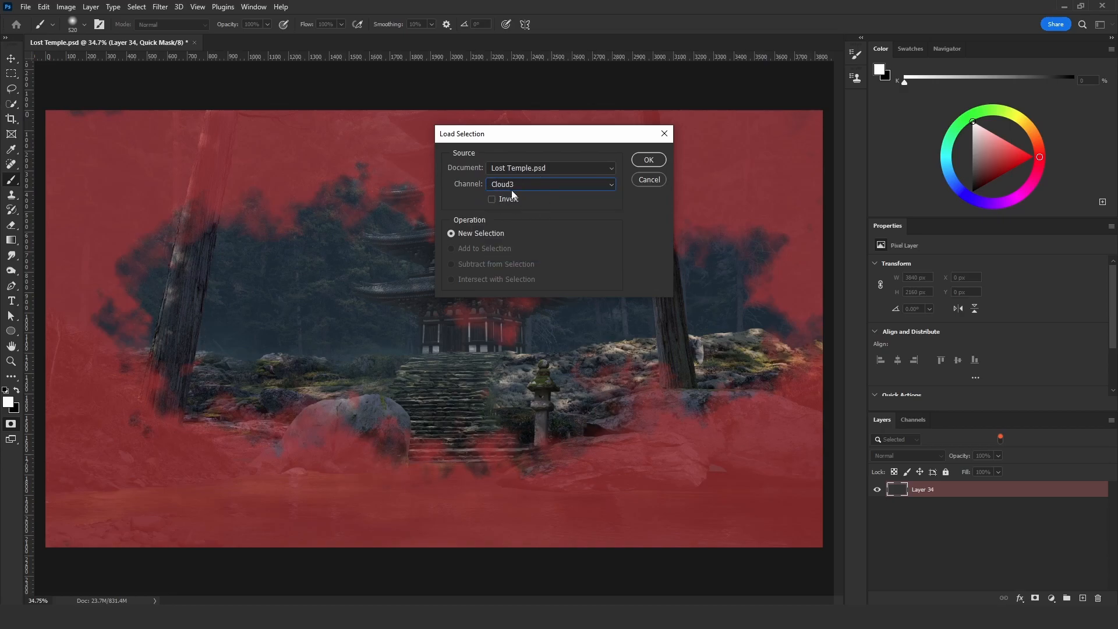
click(650, 160)
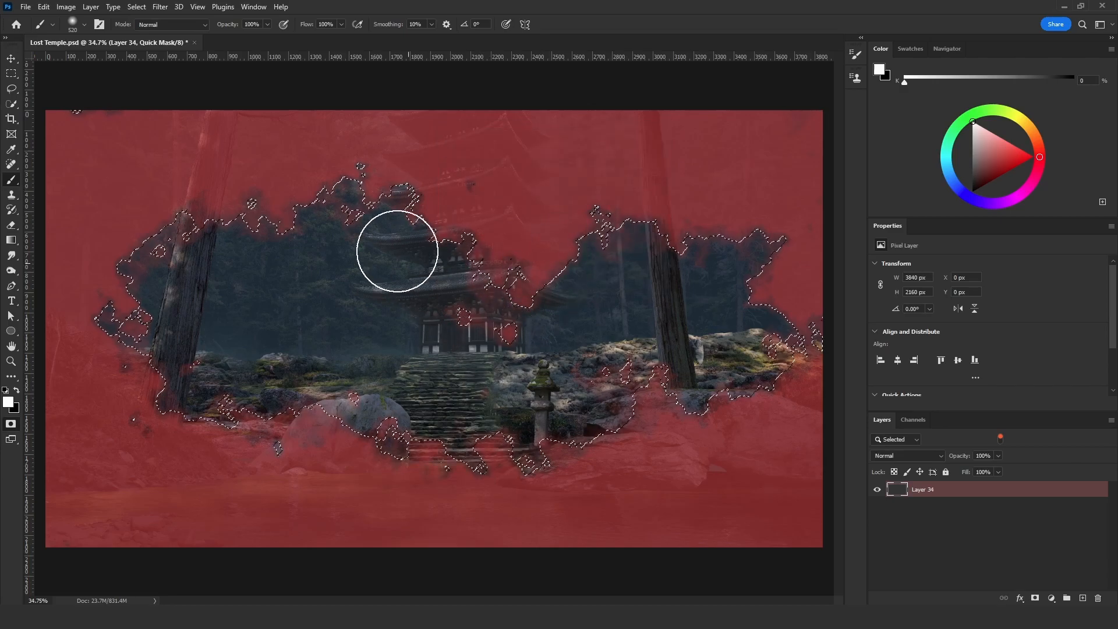
- Render Clouds inside the selected area of the quick mask, and raise the Levels output black level to 131
click(160, 7)
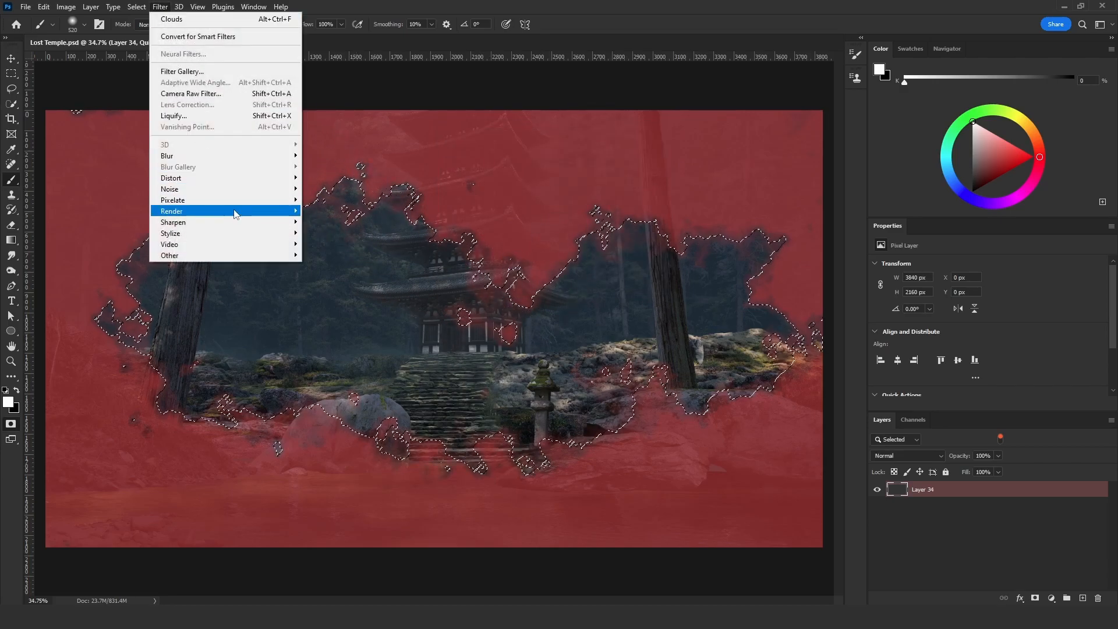
mouse_move(265, 217)
click(326, 250)
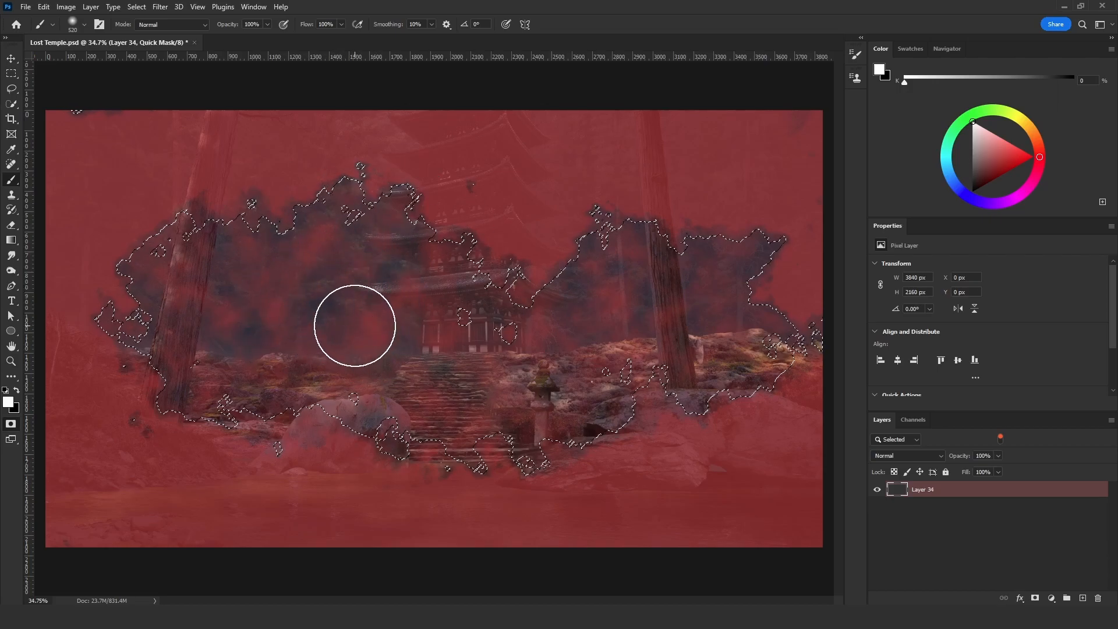
key(ctrl+l)
drag(918, 226, 616, 174)
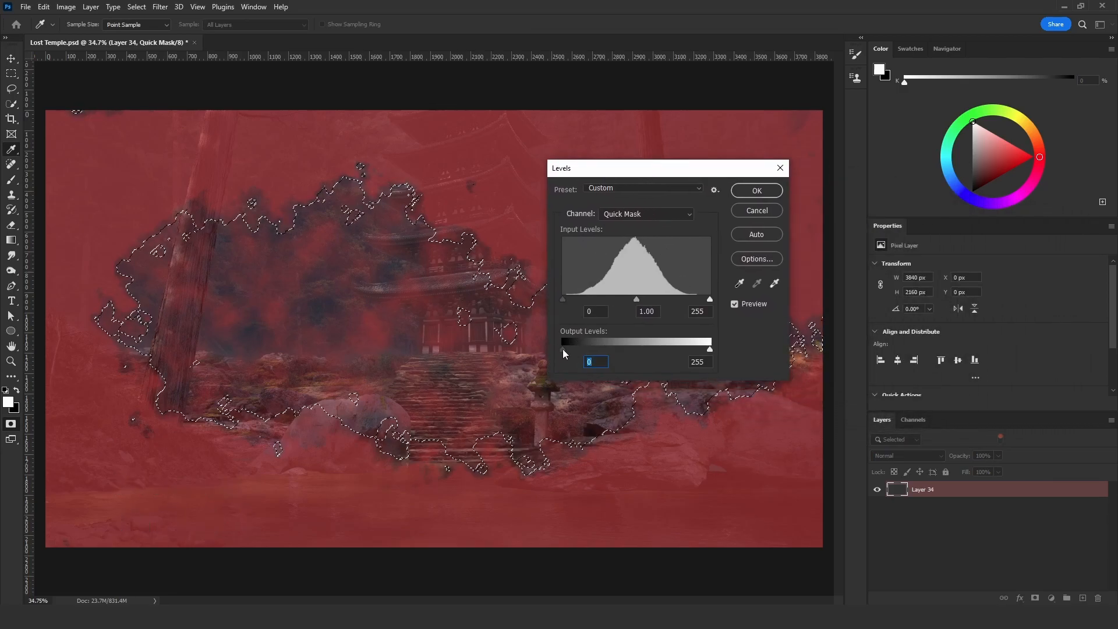
drag(563, 349, 638, 349)
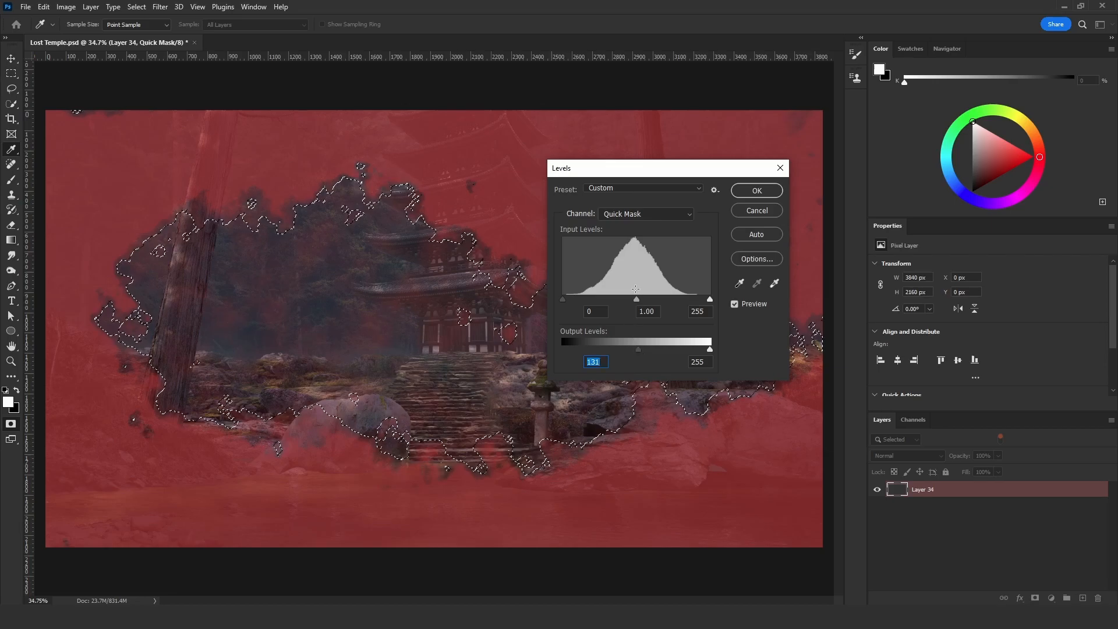
click(753, 190)
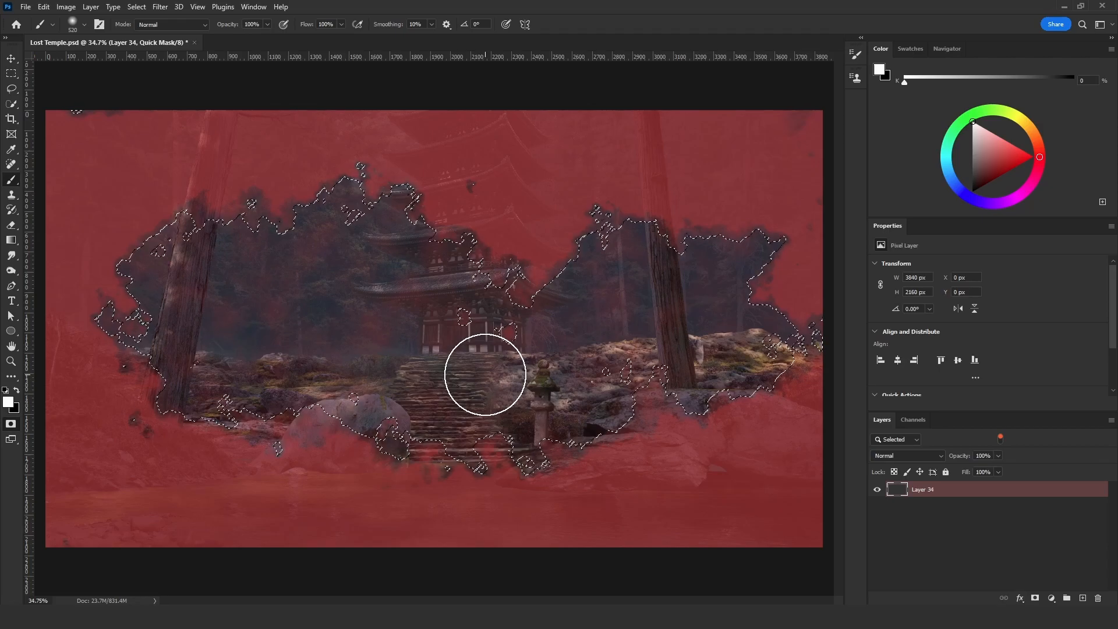
- Exit Quick Mask mode and fill the cloud selection with vertical gradients fading to transparent, using the blue-grey foreground H 199, S 34, B 33
key(q)
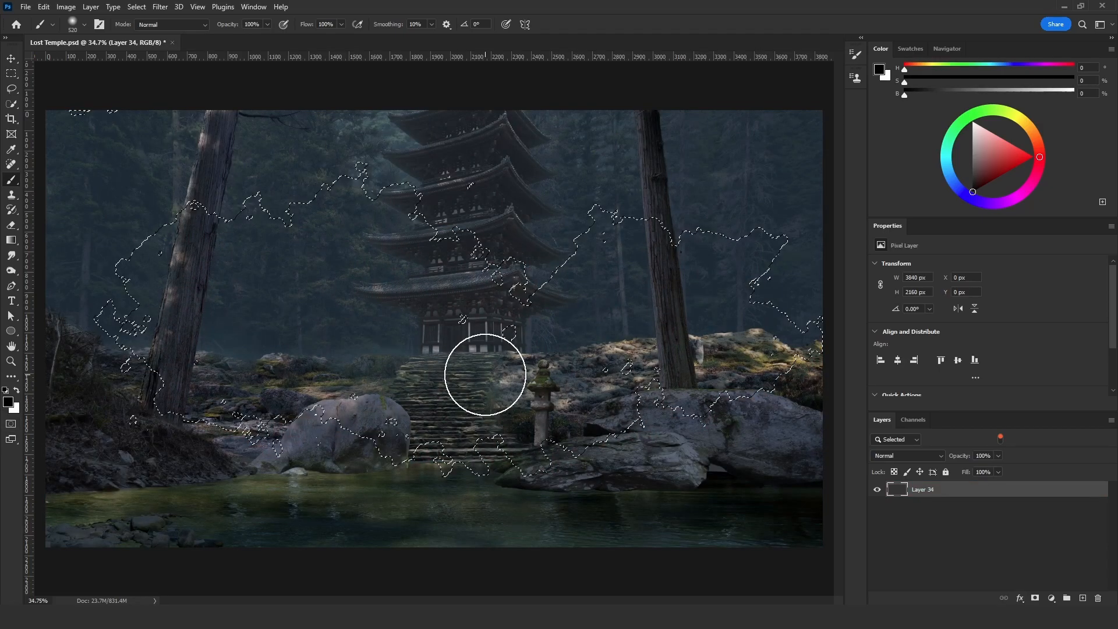
click(12, 241)
alt+click(399, 139)
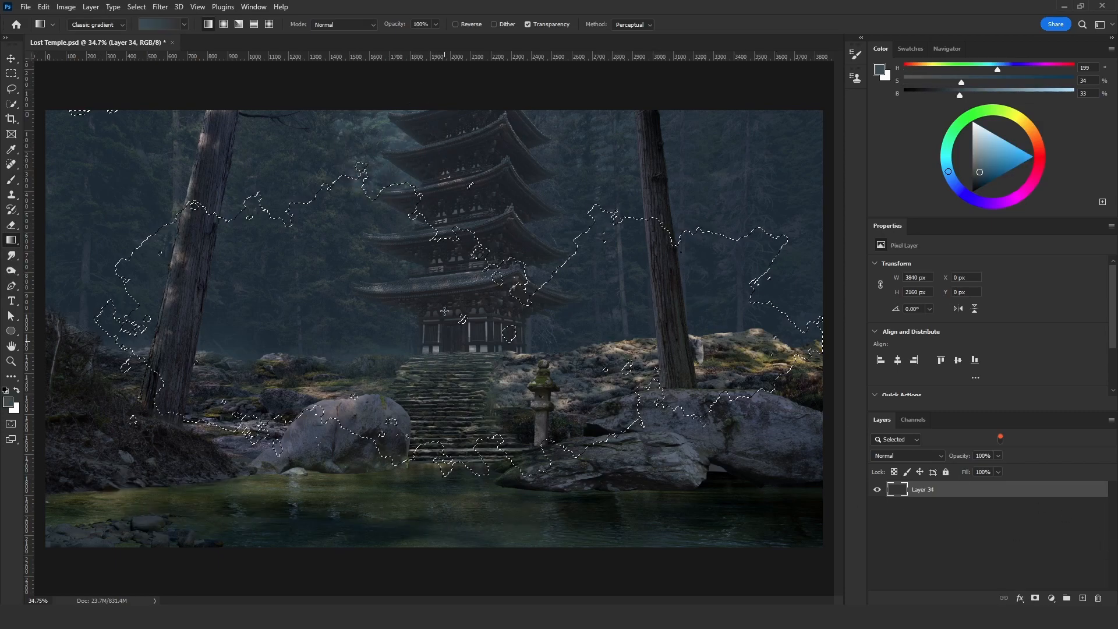
right_click(9, 244)
click(10, 244)
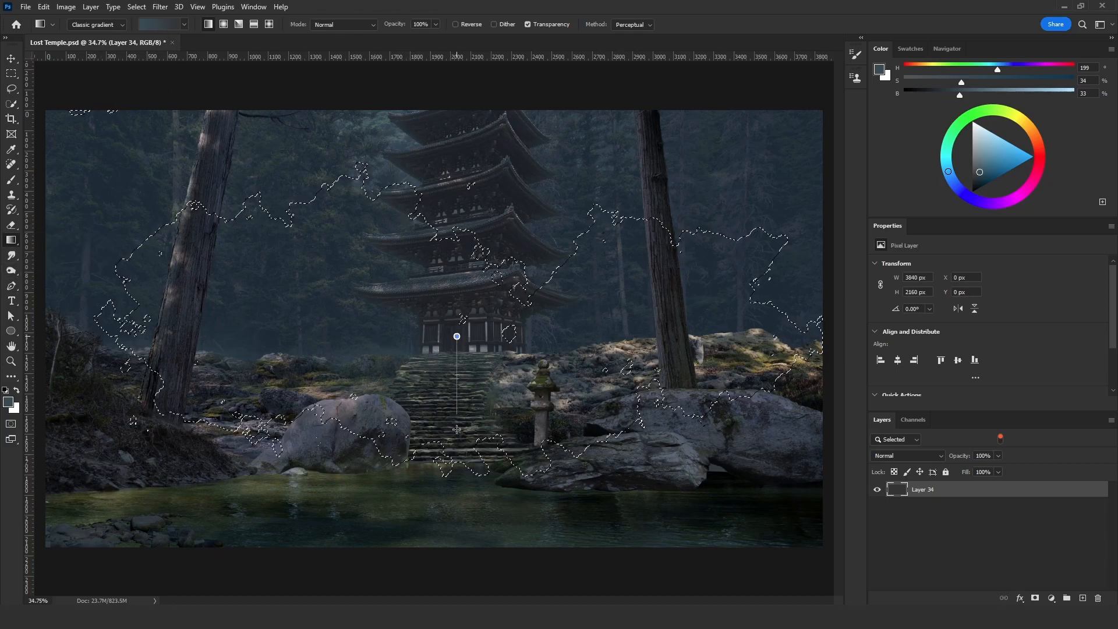
drag(458, 543, 458, 552)
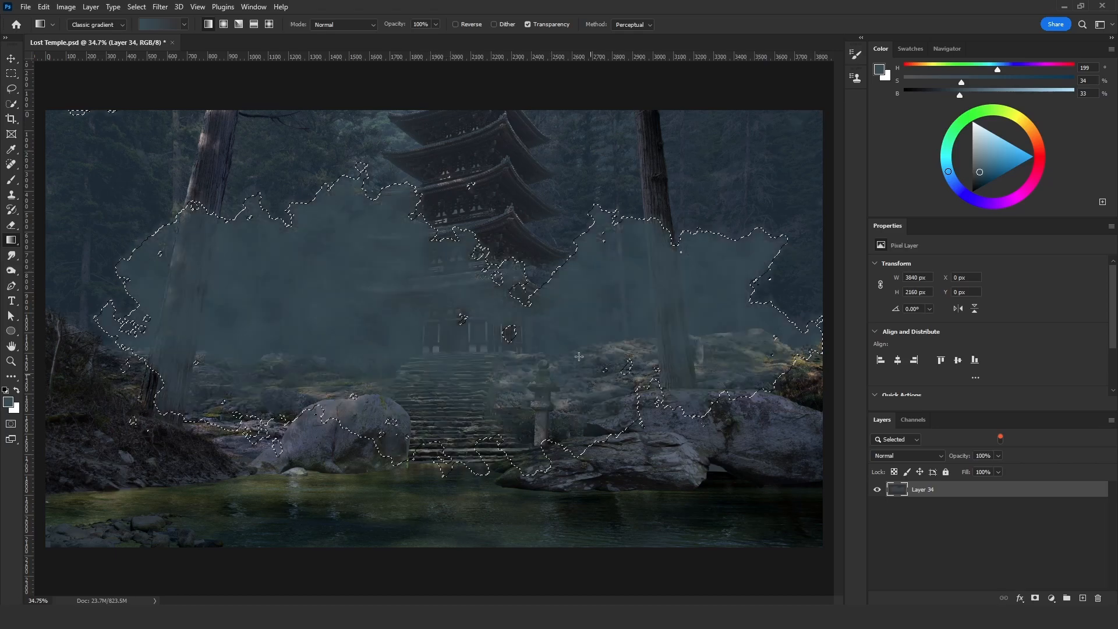
drag(461, 542, 456, 559)
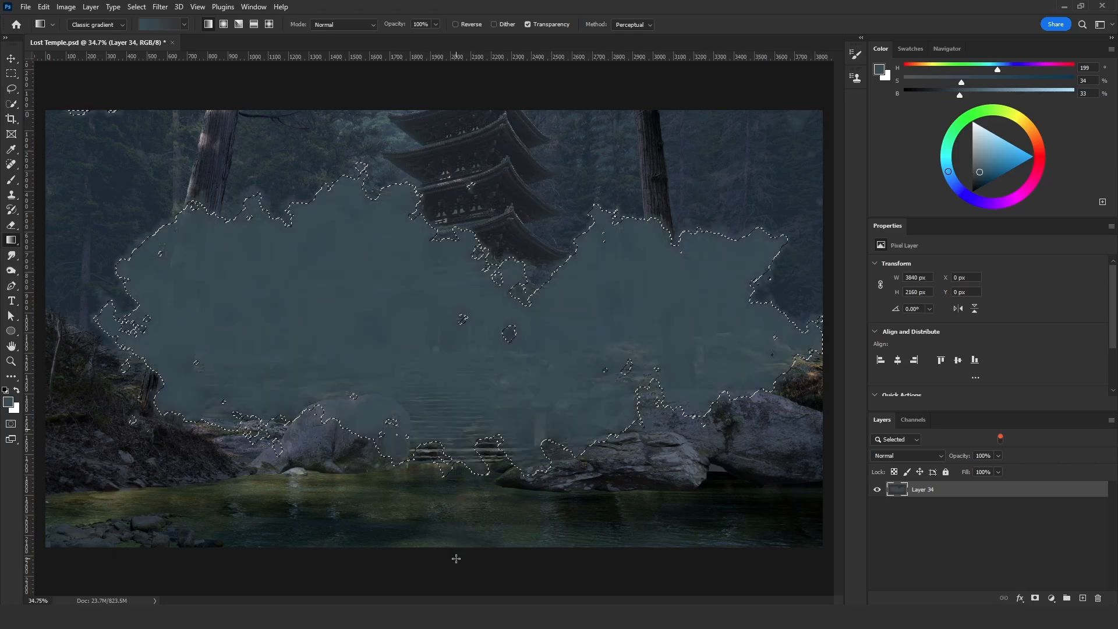
drag(458, 512, 429, 386)
drag(458, 282, 457, 573)
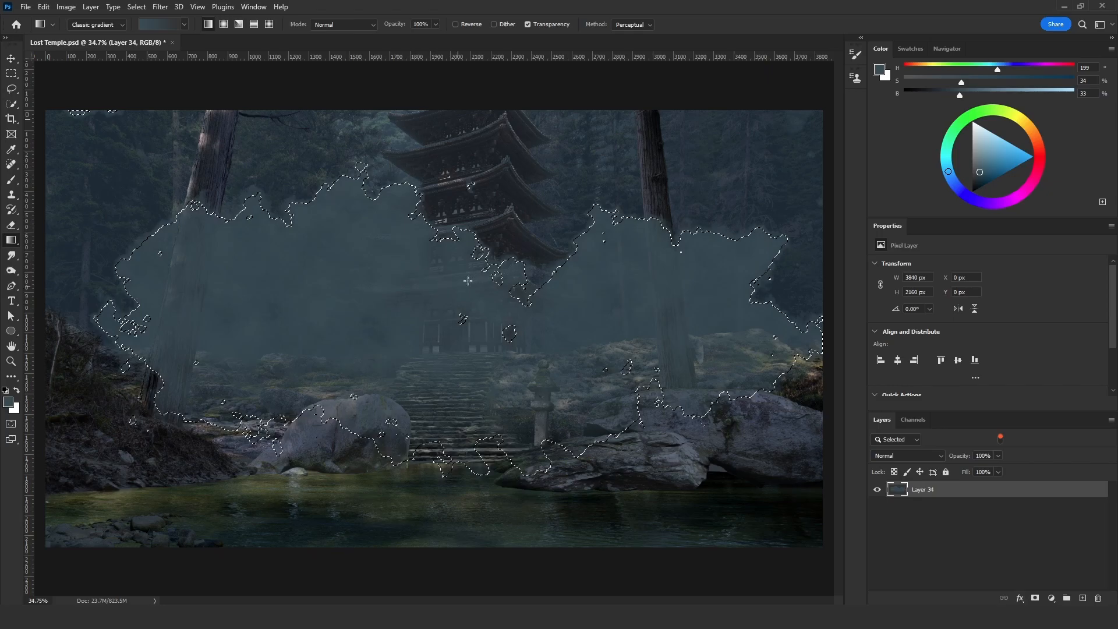
- Add a lighter gradient (S 29, B 41) to the cloud and a darker one (S 36, B 15) from below, and deselect
mouse_move(960, 95)
mouse_down()
mouse_move(973, 96)
mouse_move(955, 84)
mouse_up()
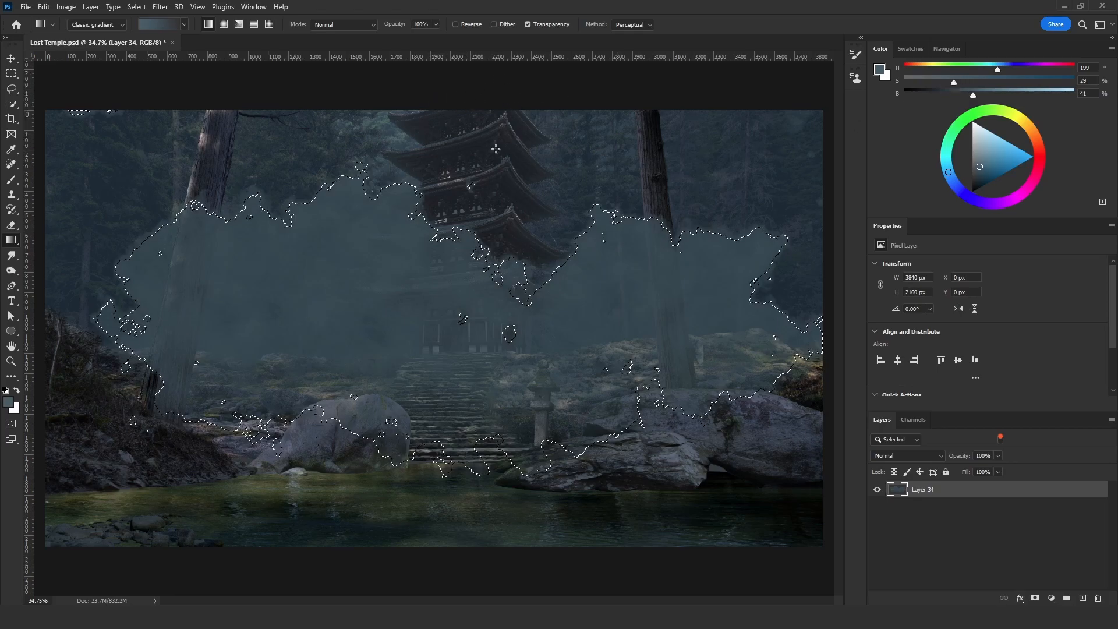
drag(486, 358, 491, 346)
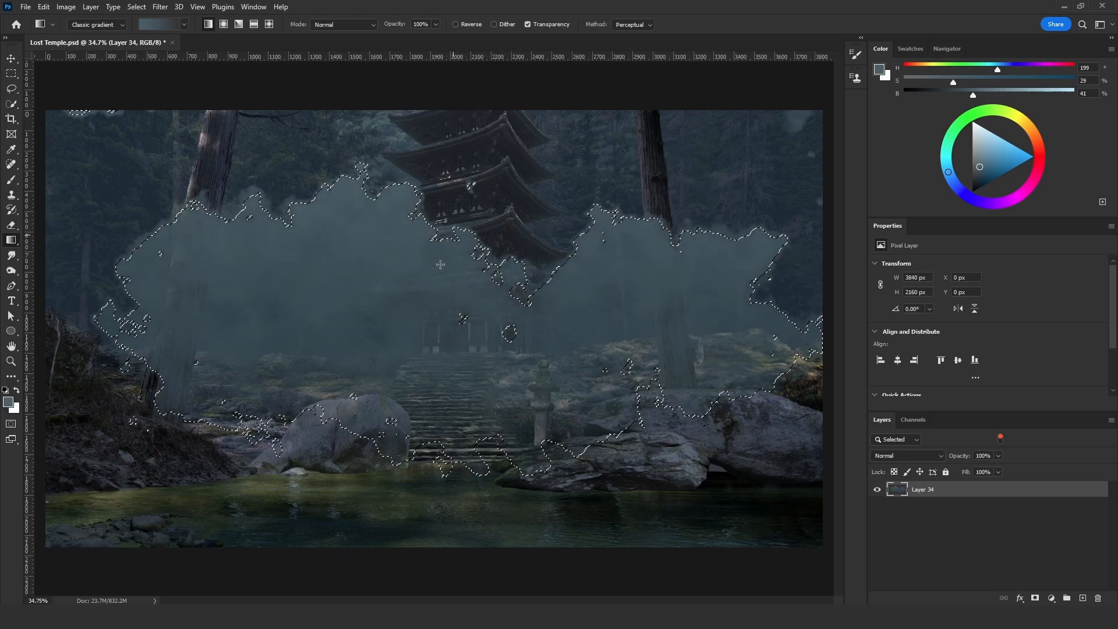
drag(934, 93, 965, 82)
drag(459, 519, 453, 283)
key(ctrl+d)
- Scale the cloud on Layer 34 down to about 2074 × 1167 px and position it in front of the tree beyond the temple
key(l)
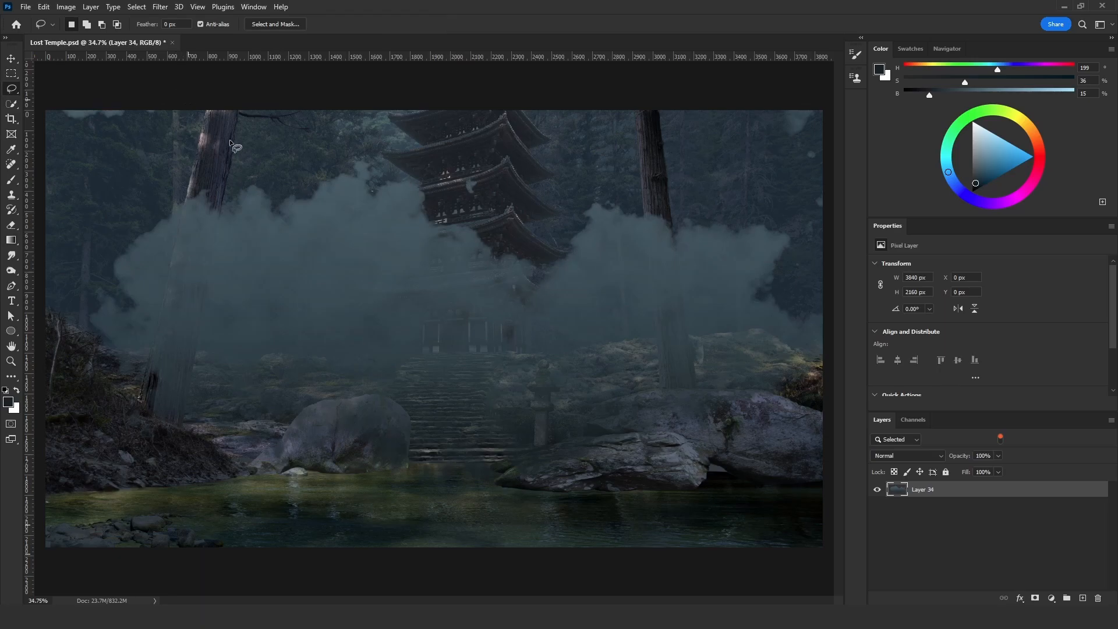
key(ctrl+t)
drag(823, 317, 764, 316)
mouse_move(693, 334)
mouse_down()
mouse_move(746, 334)
mouse_move(709, 335)
mouse_move(734, 338)
mouse_up()
key(Return)
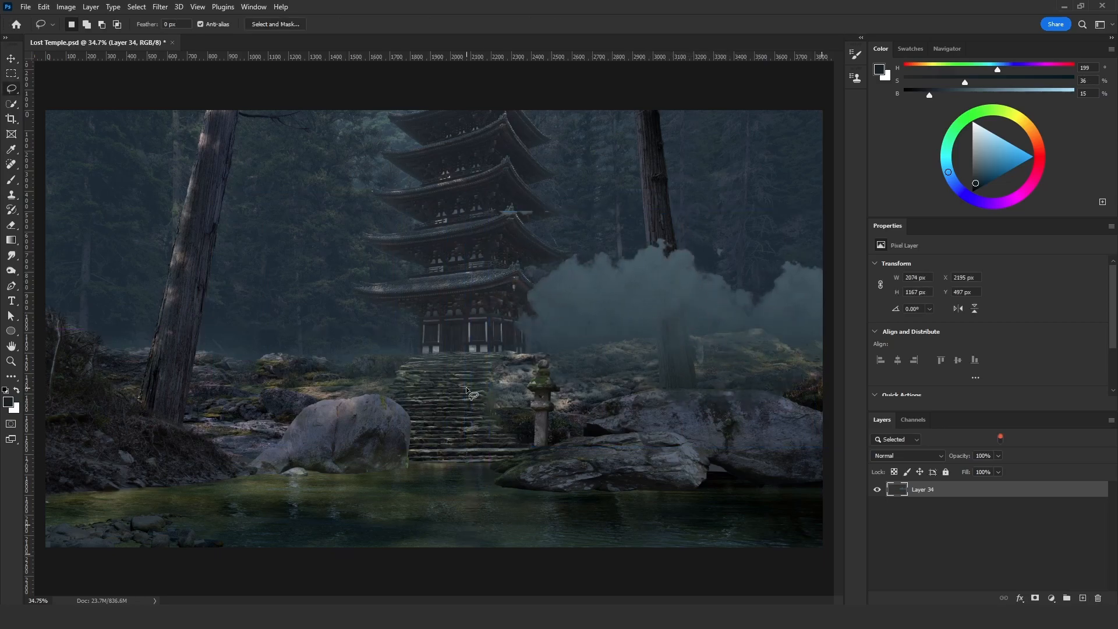
- Add a new layer, enter Quick Mask mode and render Clouds across the whole mask
click(1084, 599)
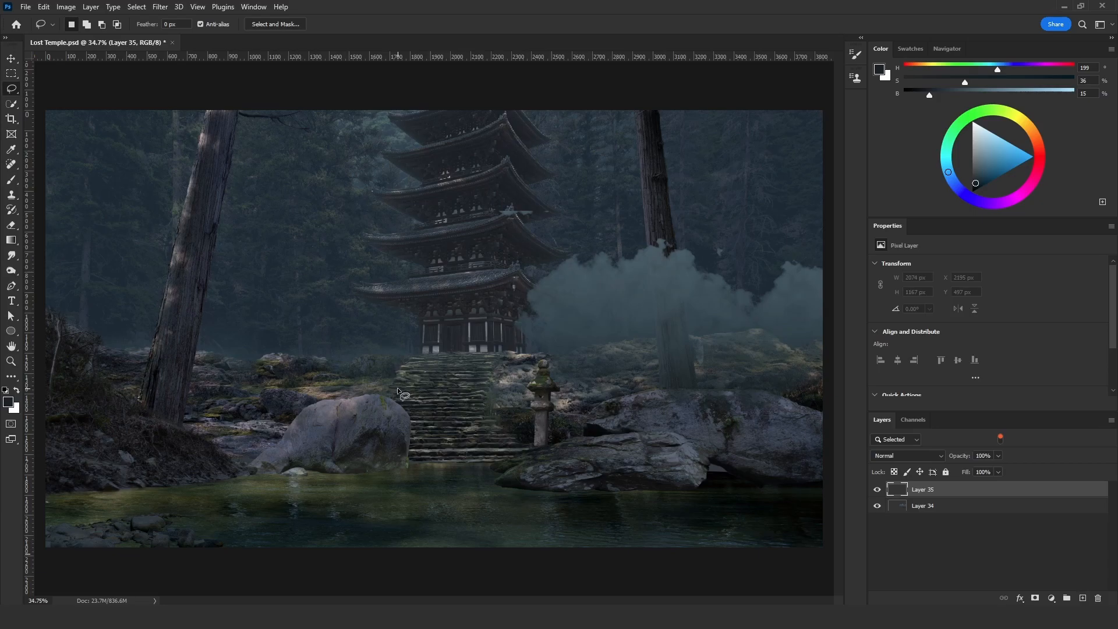
key(q)
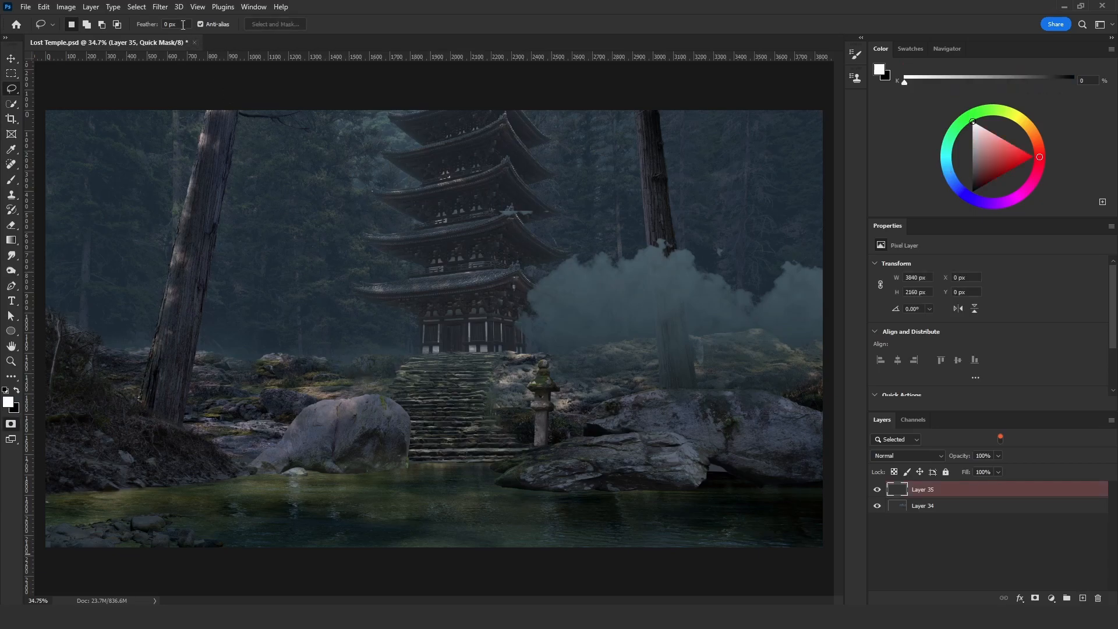
click(162, 10)
mouse_move(260, 211)
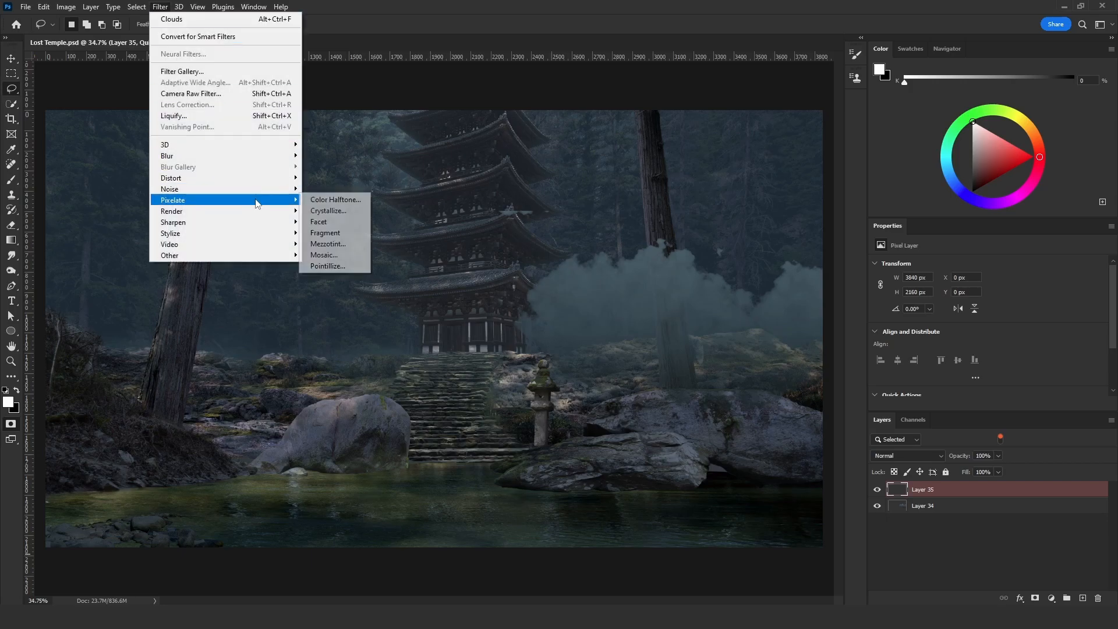
click(343, 251)
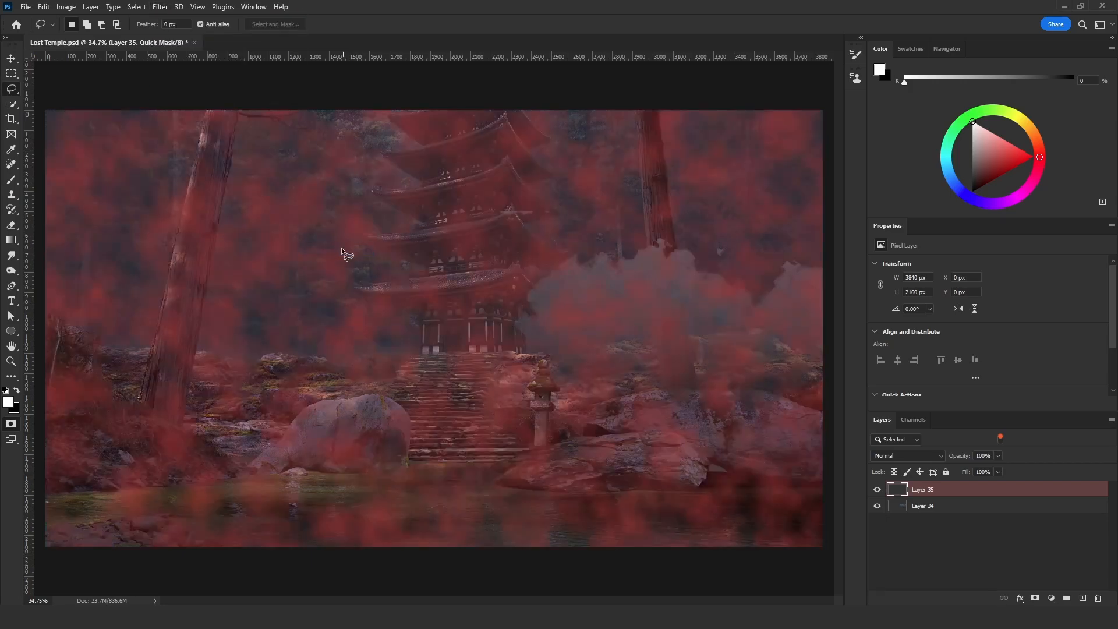
- Set the brush blend mode to Vivid Light and paint black across the middle of the mask around the temple base
click(12, 180)
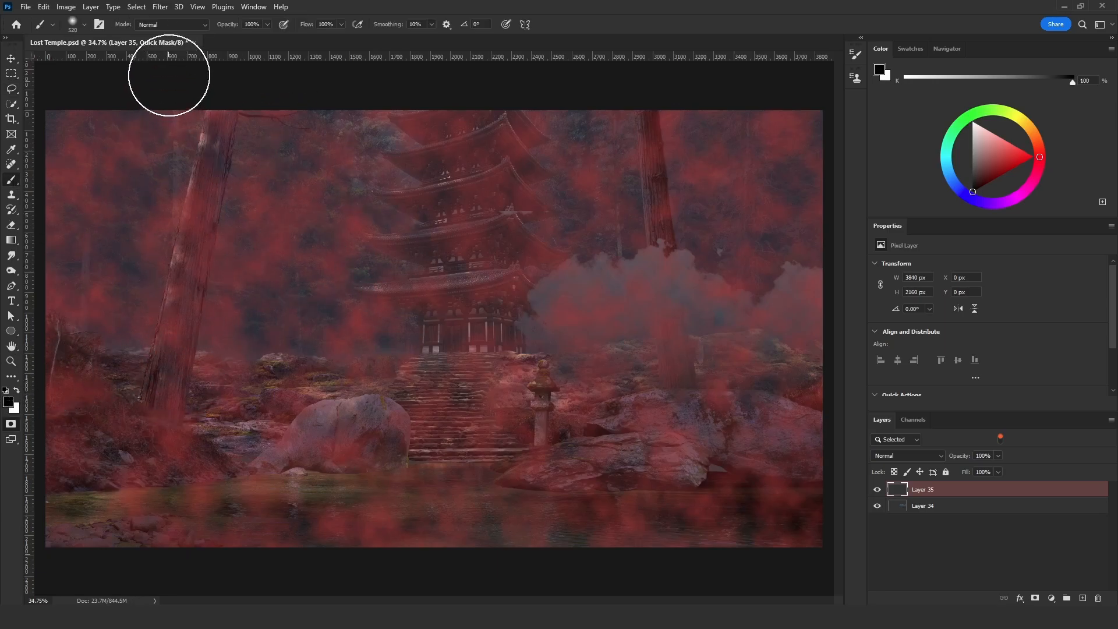
click(169, 26)
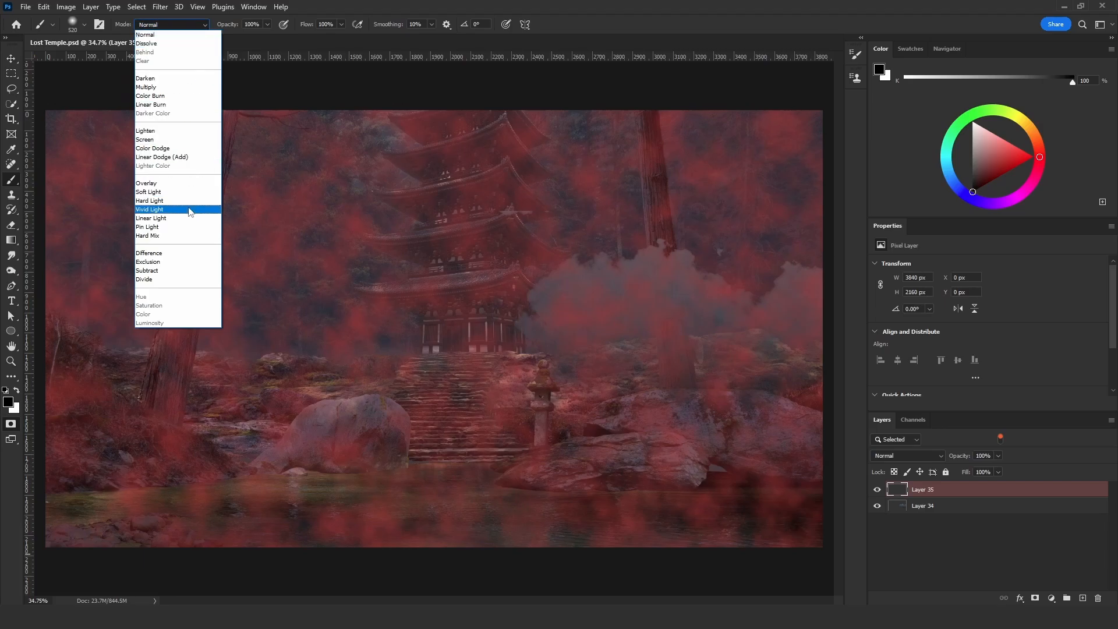
click(149, 209)
mouse_move(244, 326)
mouse_down()
mouse_move(299, 310)
mouse_move(274, 344)
mouse_move(482, 363)
mouse_move(470, 351)
mouse_move(575, 353)
mouse_move(620, 302)
mouse_move(724, 347)
mouse_move(604, 397)
mouse_up()
mouse_move(228, 361)
mouse_down()
mouse_move(123, 392)
mouse_move(127, 352)
mouse_move(253, 469)
mouse_move(187, 517)
mouse_move(505, 167)
mouse_move(402, 187)
mouse_move(372, 166)
mouse_up()
- Hide Layer 34 and paint white over the mask's upper forest and lower edges, using 952 px and 779 px brushes
key(x)
click(875, 506)
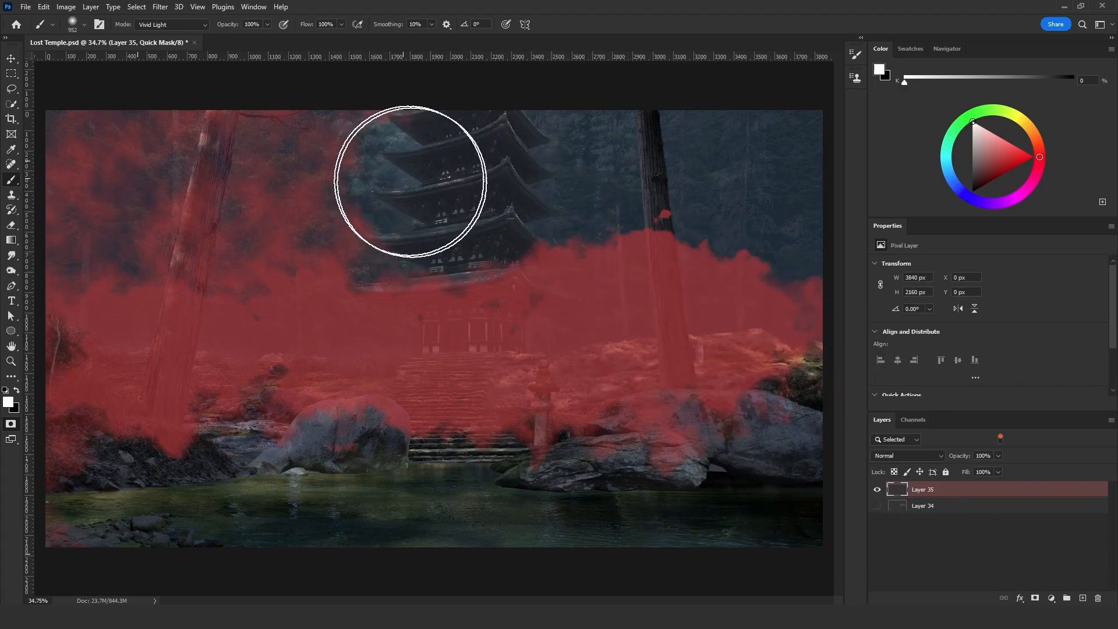
mouse_move(374, 170)
mouse_down()
mouse_move(328, 157)
mouse_move(214, 184)
mouse_move(363, 178)
mouse_move(179, 188)
mouse_move(139, 170)
mouse_move(50, 187)
mouse_up()
drag(44, 311, 37, 333)
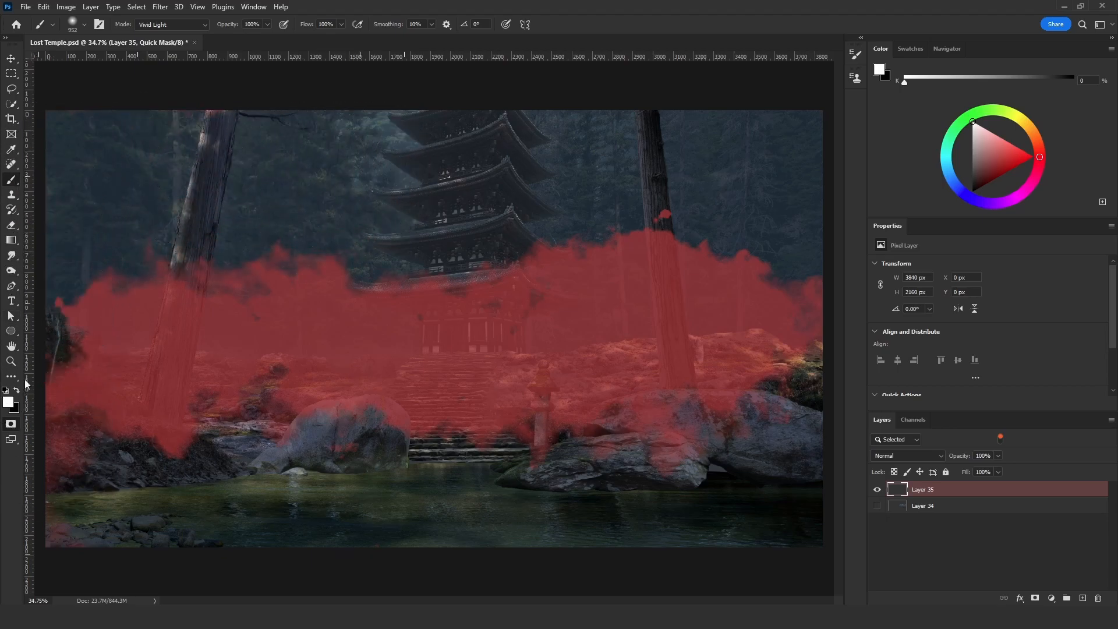
drag(50, 494, 100, 490)
alt+right_click(789, 279)
drag(814, 297, 798, 333)
key(ctrl+z)
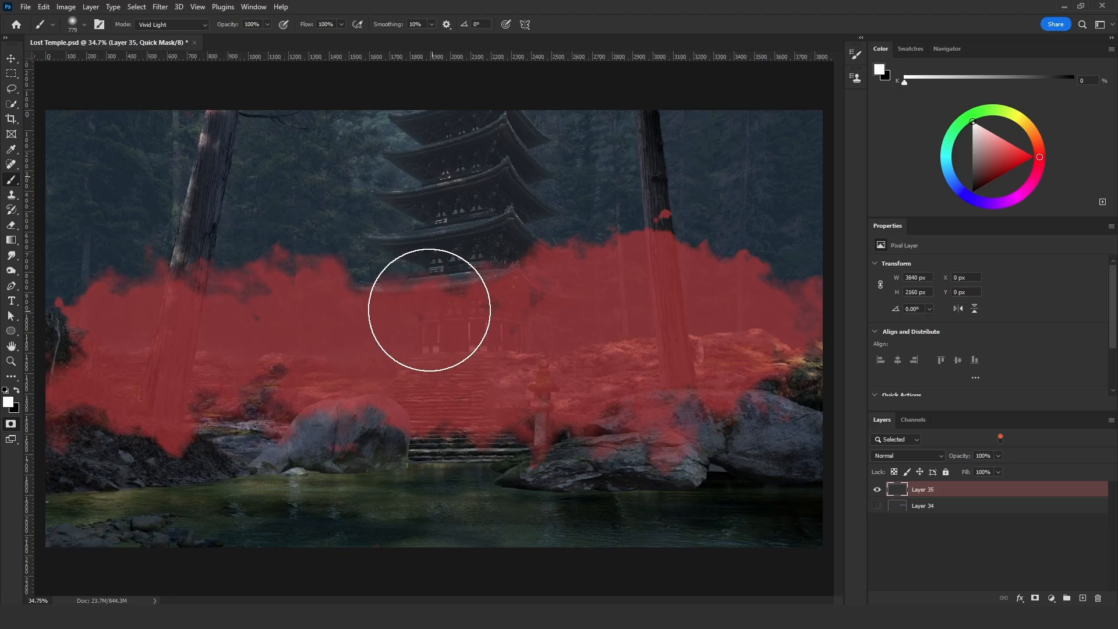
- Refine the quick mask's cloud edges by adjusting its input levels with Levels
key(ctrl+l)
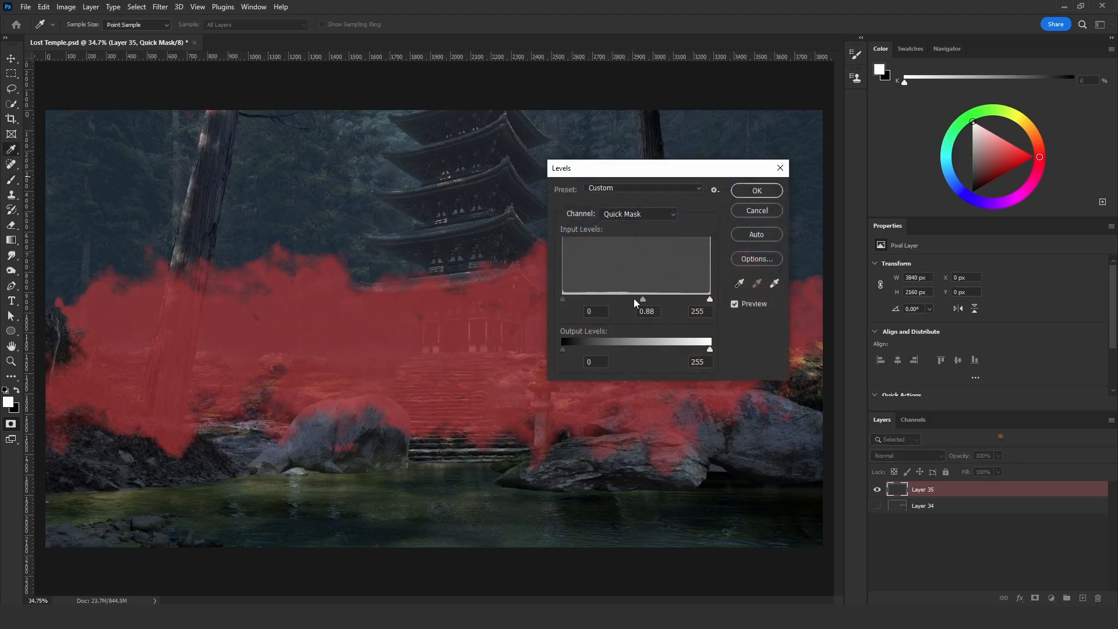
mouse_move(610, 298)
mouse_down()
mouse_move(593, 300)
mouse_move(614, 303)
mouse_up()
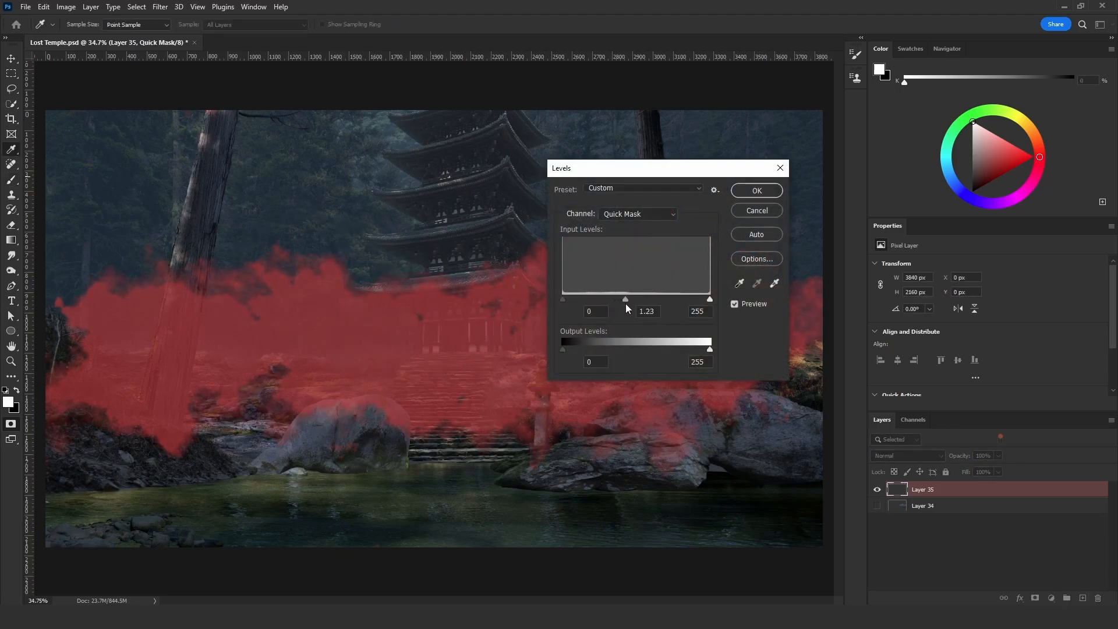
drag(672, 298, 677, 299)
click(753, 192)
key(b)
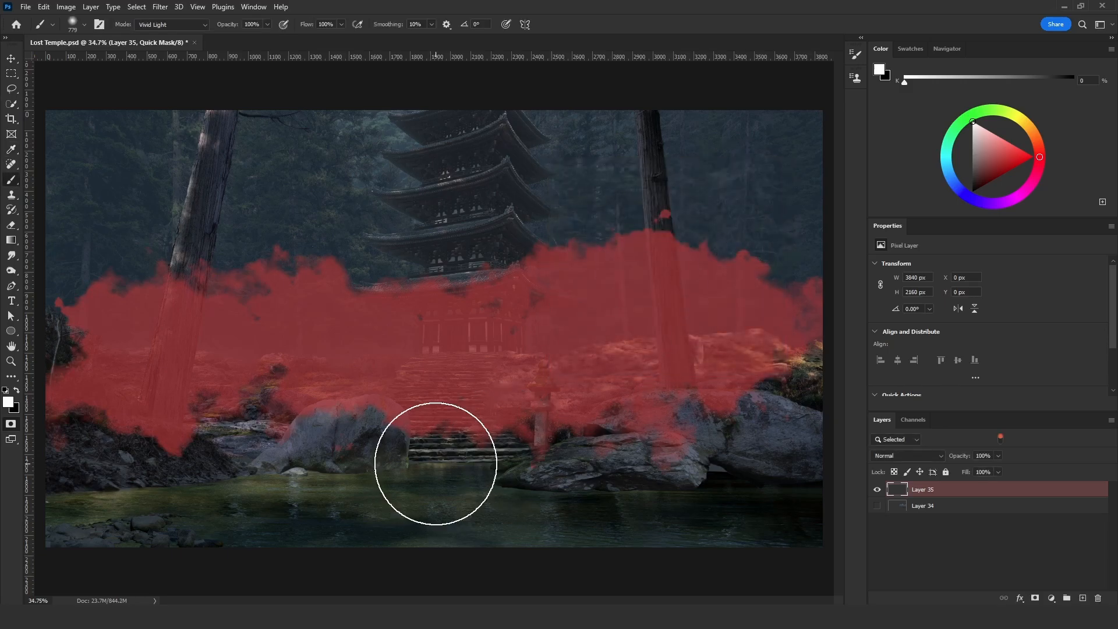
- Invert the quick mask, convert it to a selection and save it in a new channel named Cloud4
key(ctrl+i)
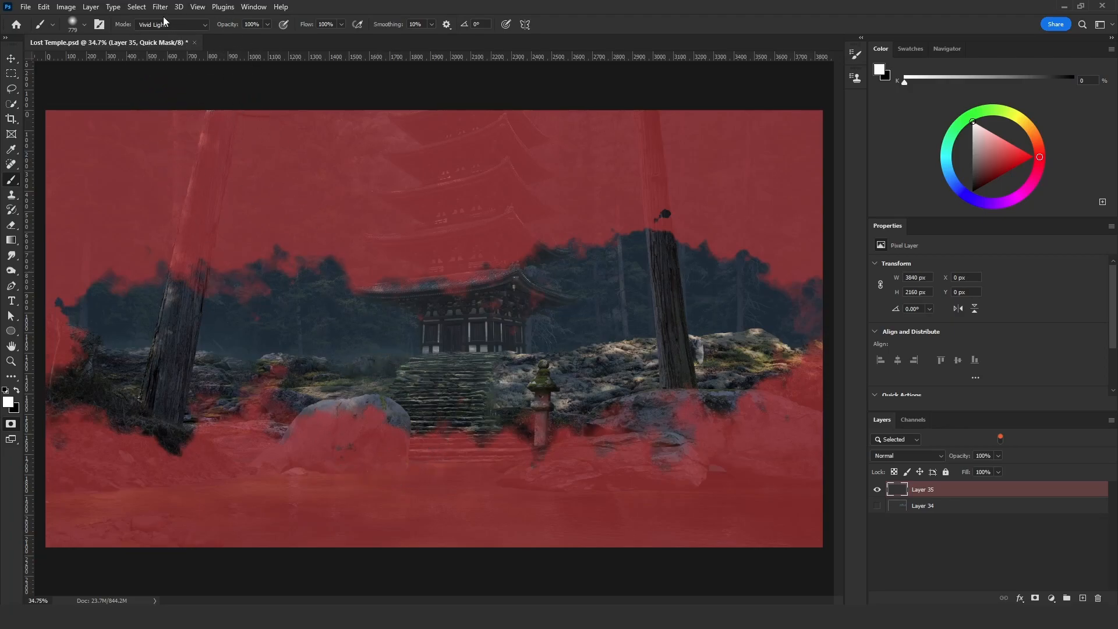
key(q)
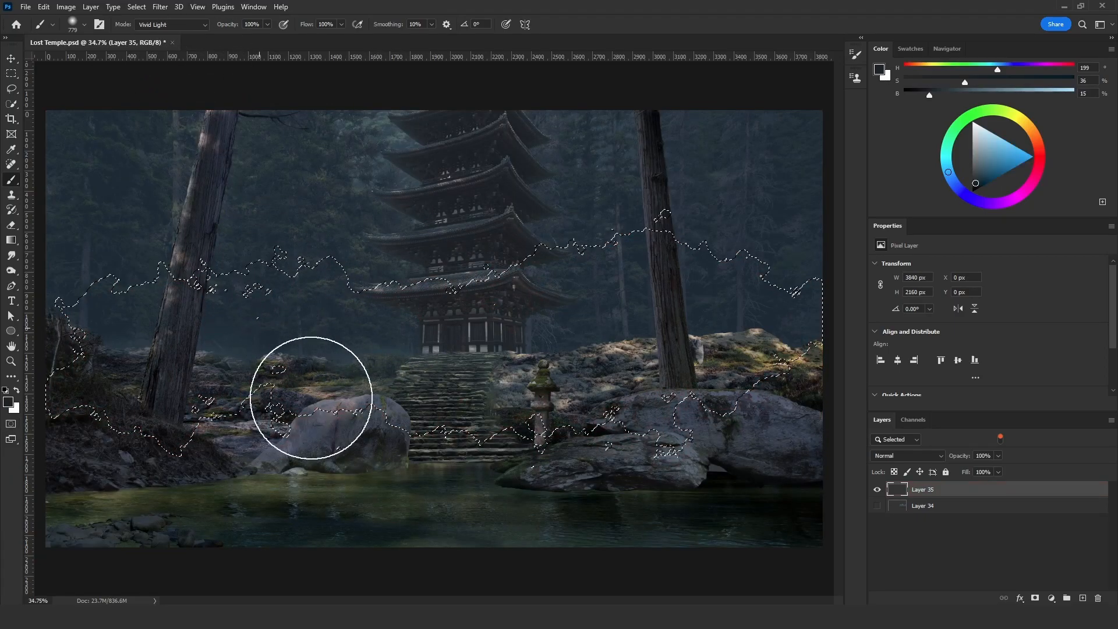
click(136, 7)
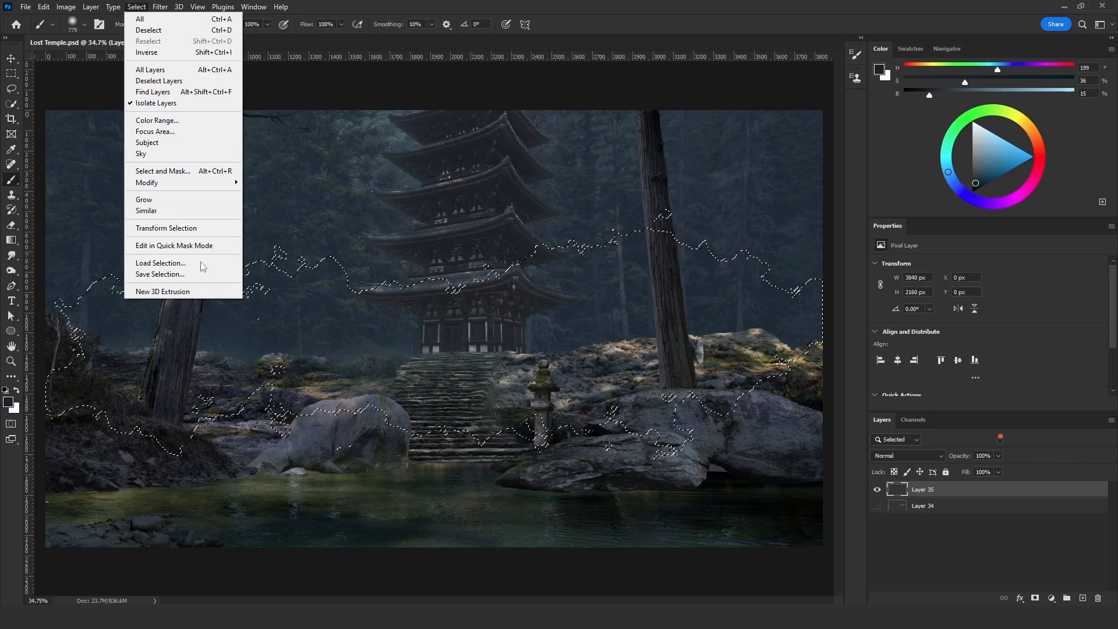
click(168, 274)
text(C)
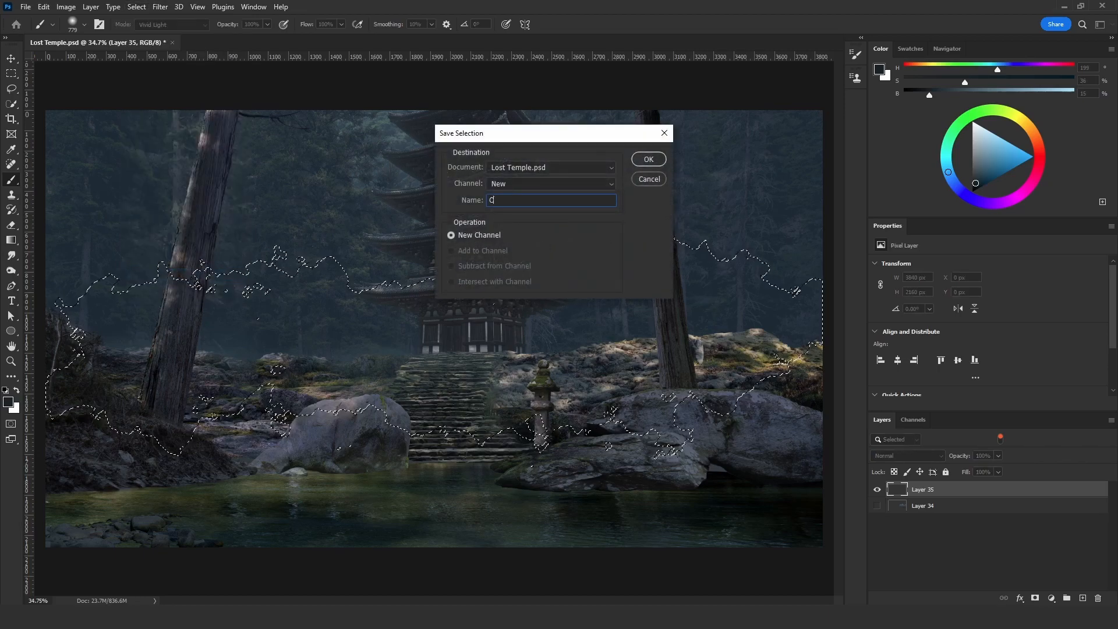
text(loud4)
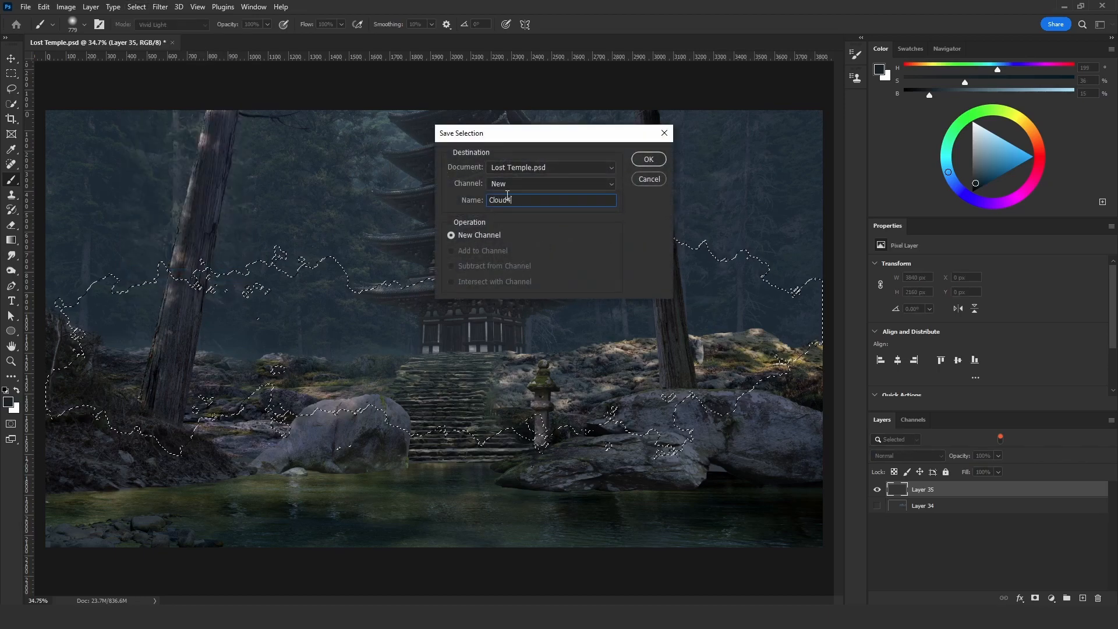
click(648, 159)
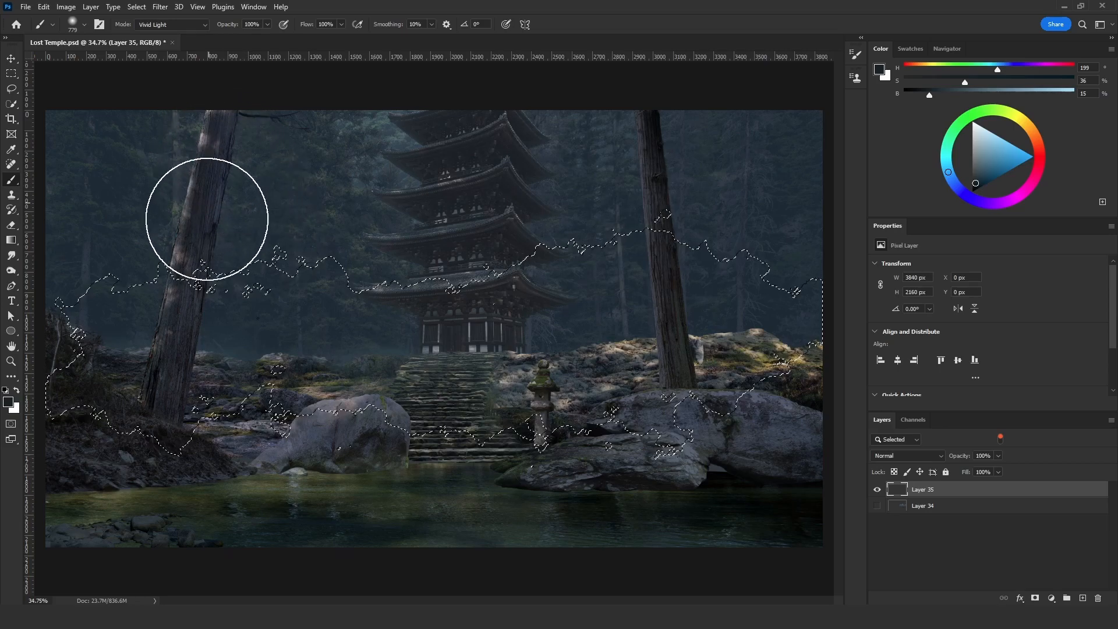
- Enter Quick Mask mode and load the saved Cloud4 channel as a selection over the mask
key(q)
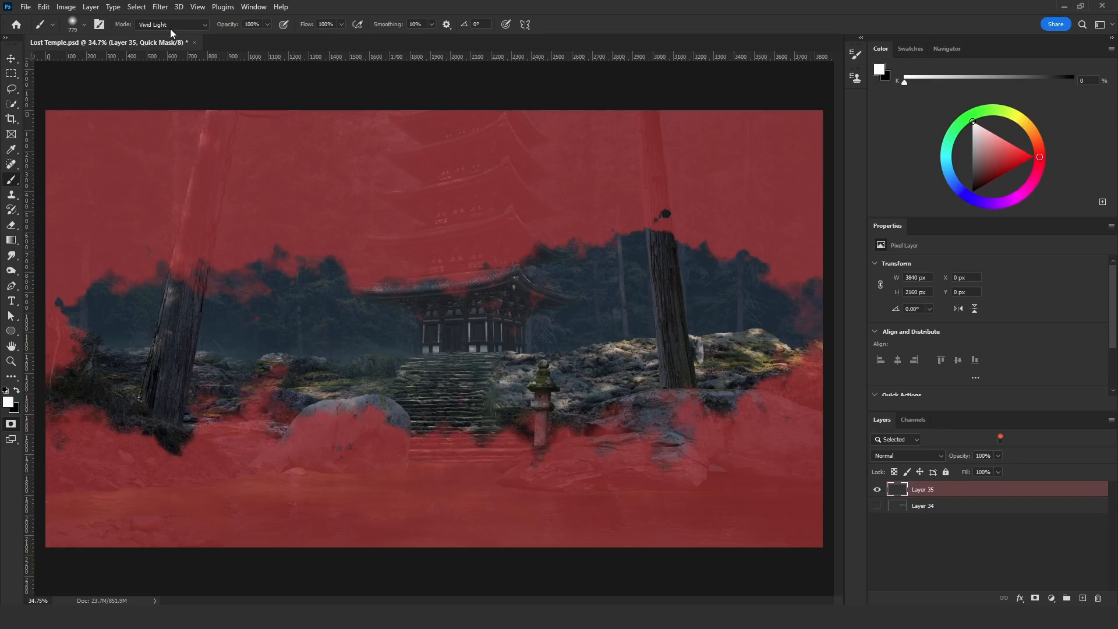
click(137, 7)
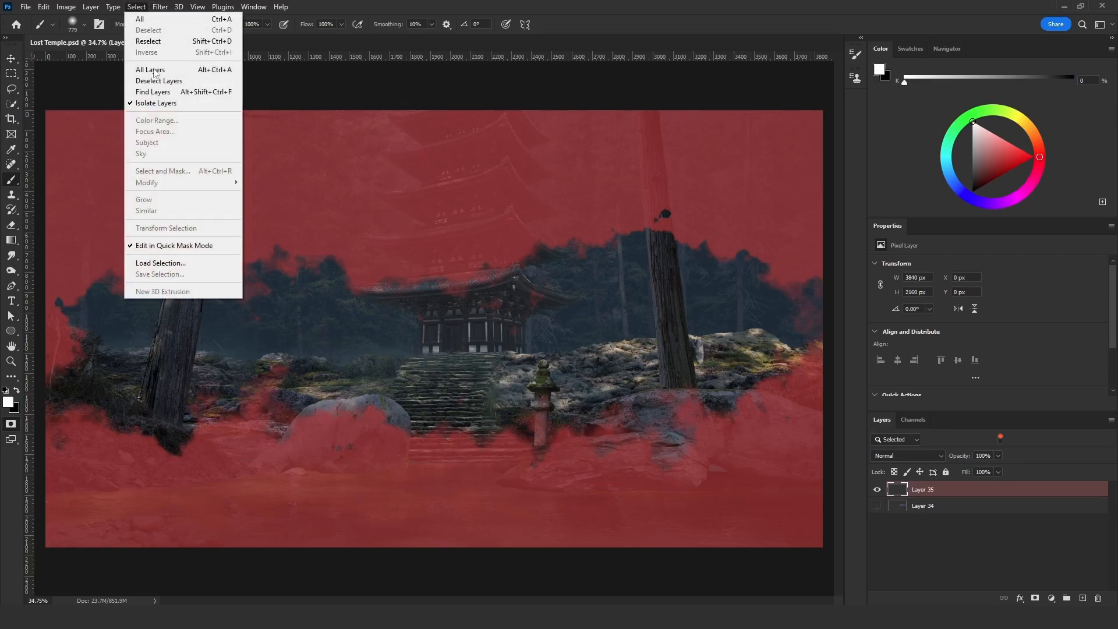
click(134, 8)
click(135, 7)
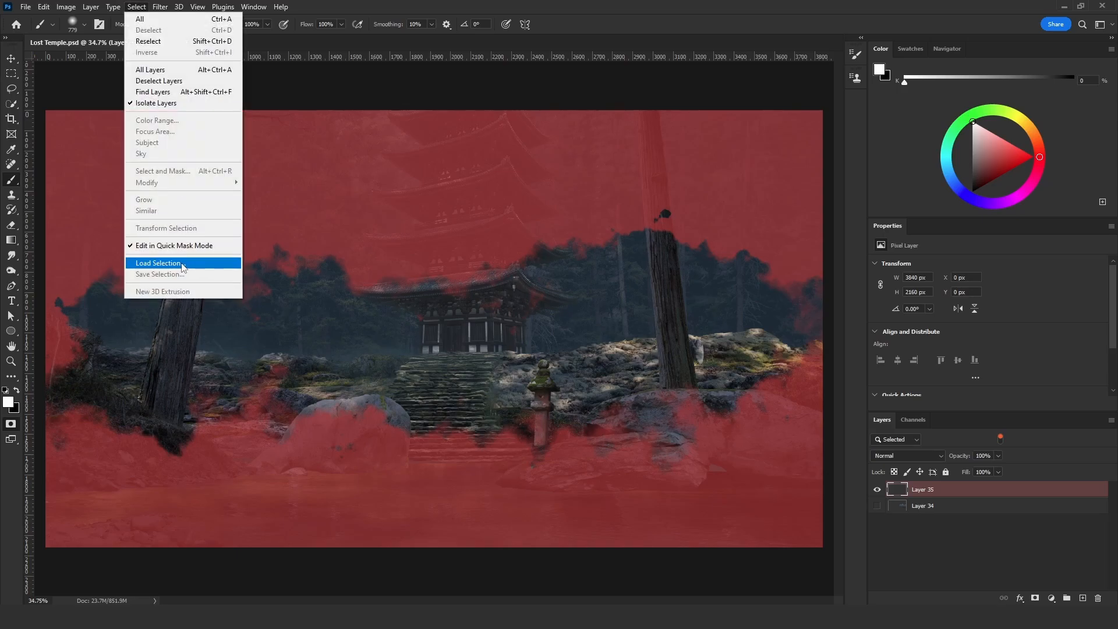
click(183, 263)
click(536, 185)
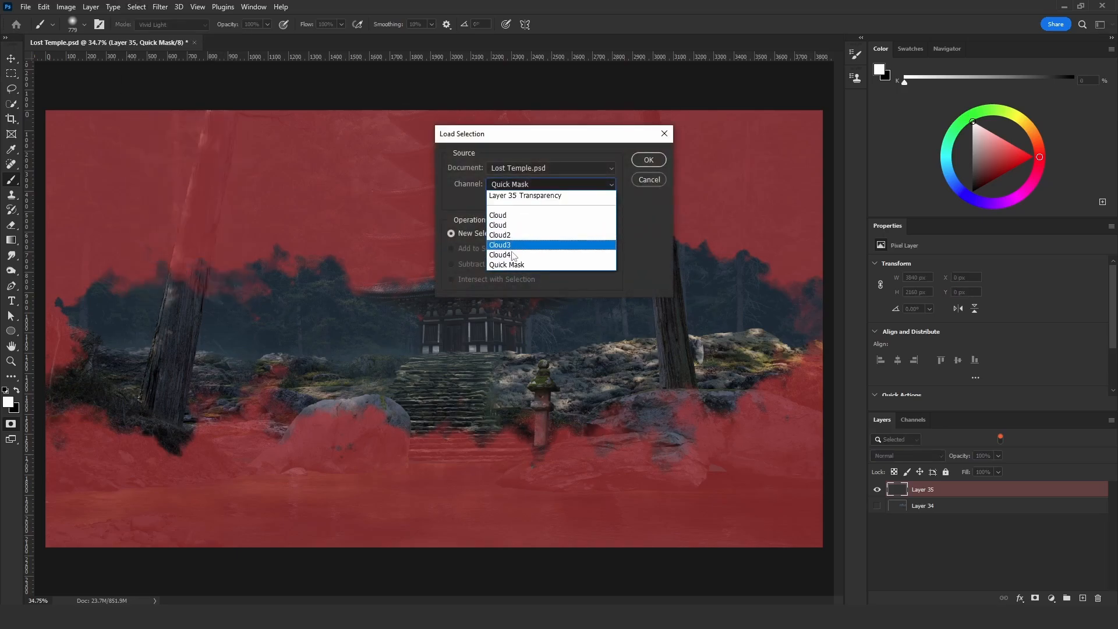
click(502, 256)
click(643, 166)
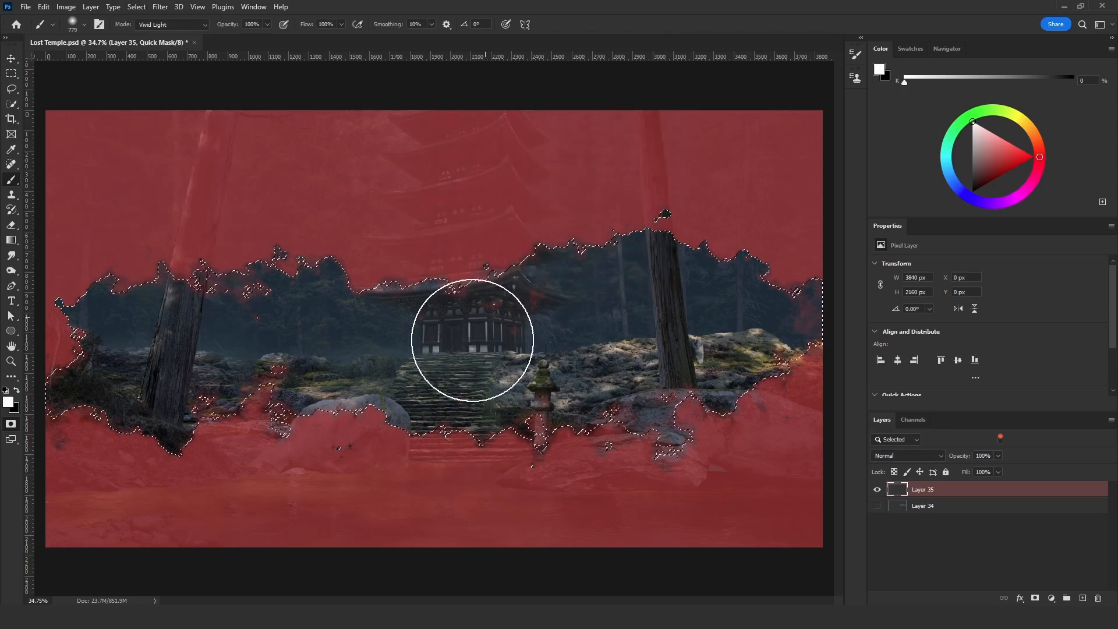
- Render Clouds inside the selected mask area and soften them with Levels by raising the output black level to 127
click(161, 7)
mouse_move(242, 212)
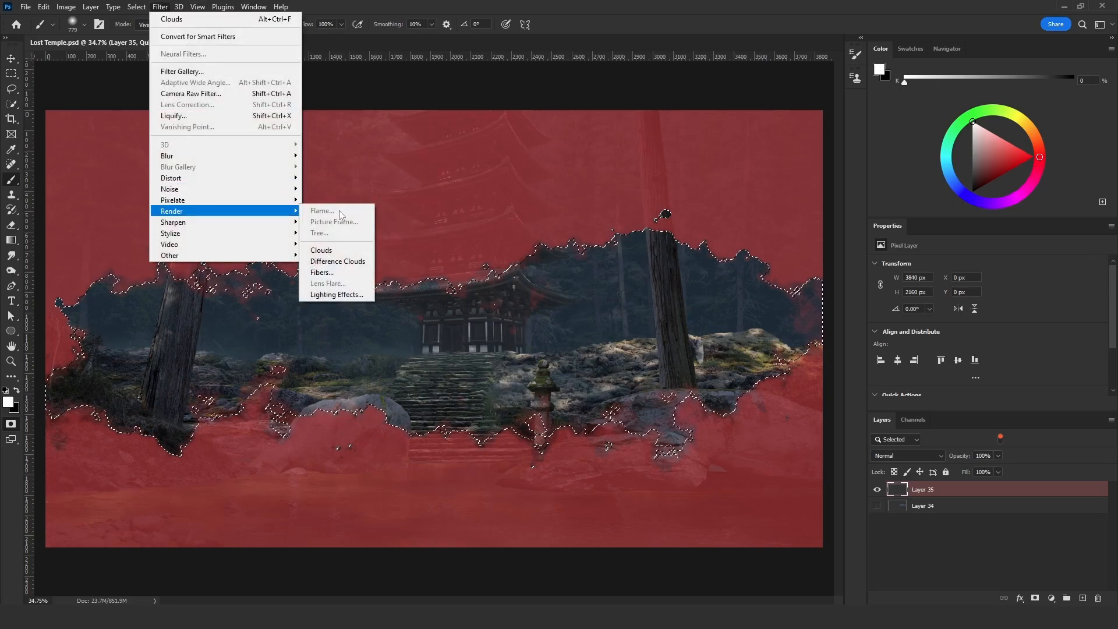
click(343, 249)
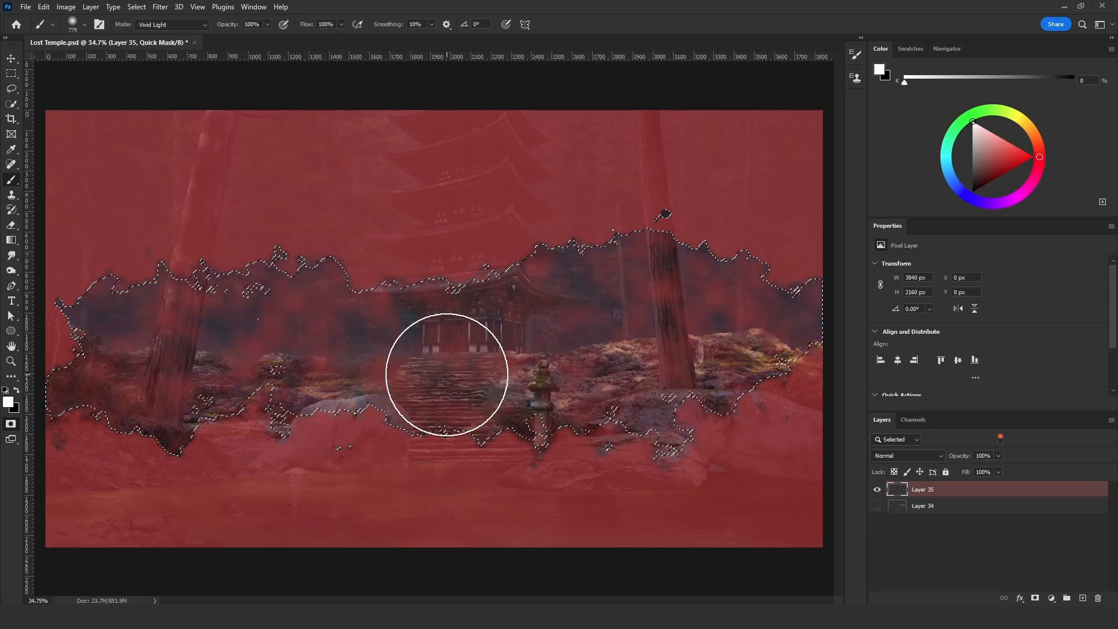
key(ctrl+l)
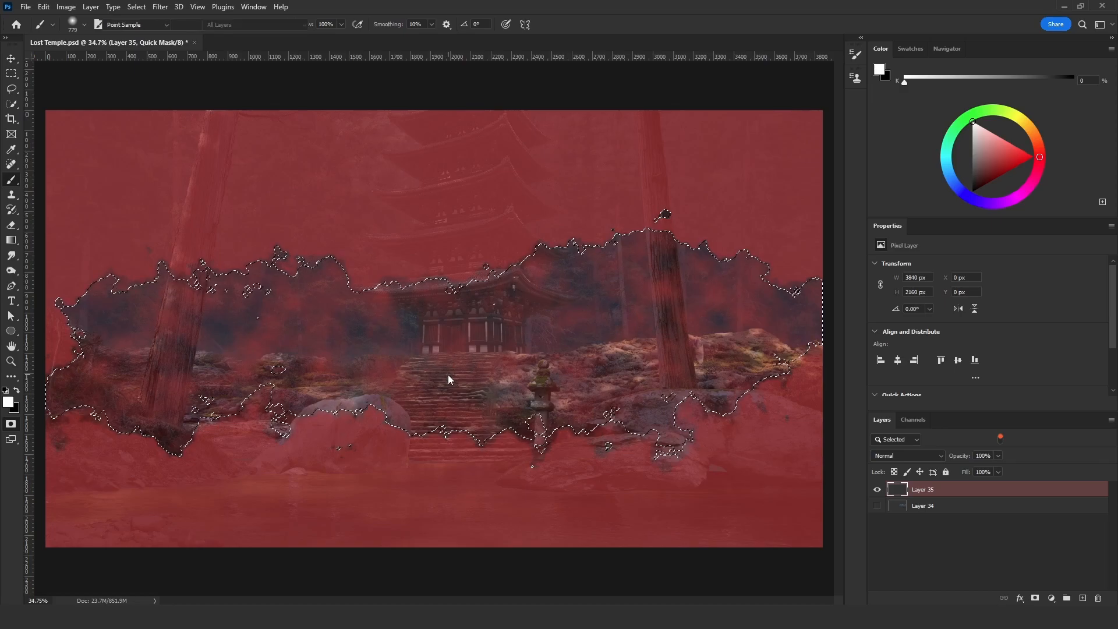
drag(565, 352, 636, 352)
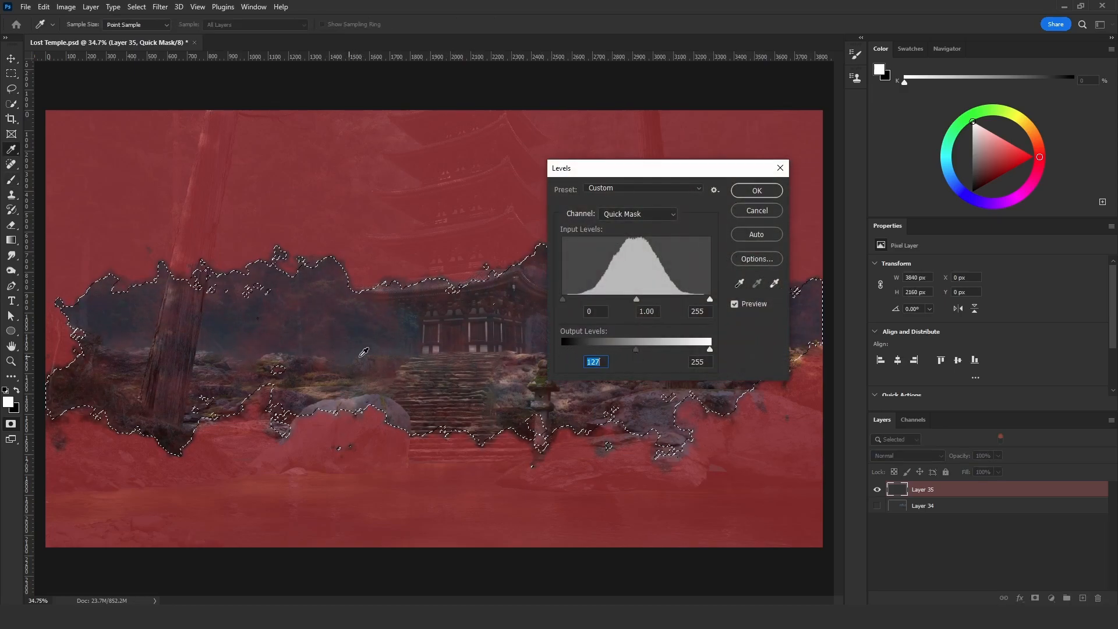
click(757, 190)
key(b)
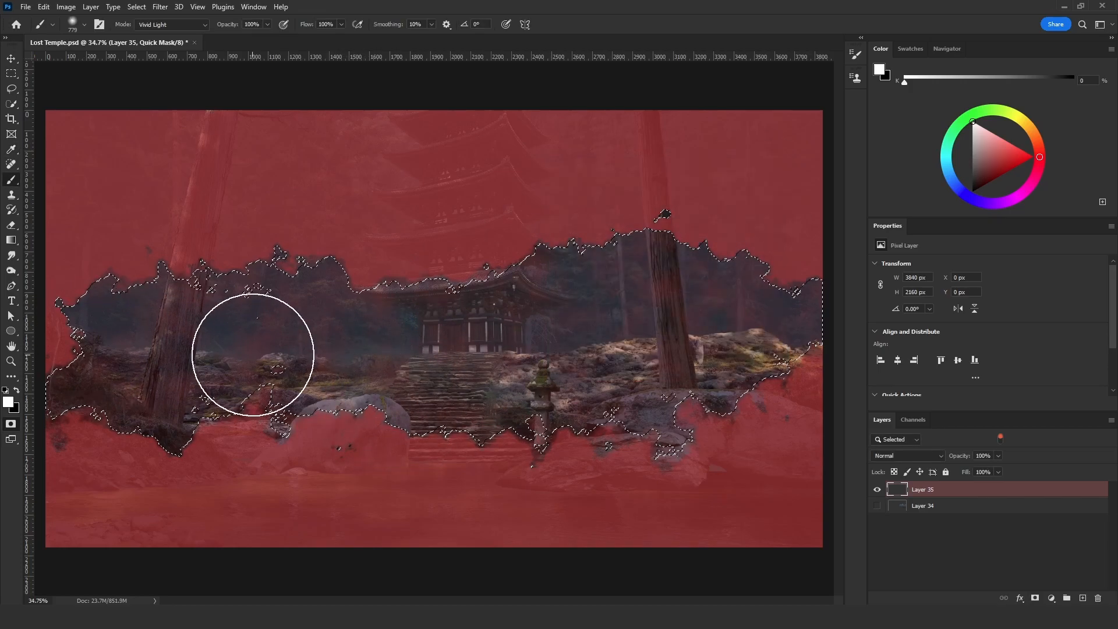
- Convert the quick mask to a selection and fill it on Layer 35 with vertical gradients in a sampled blue-grey and a darker shade
key(q)
key(g)
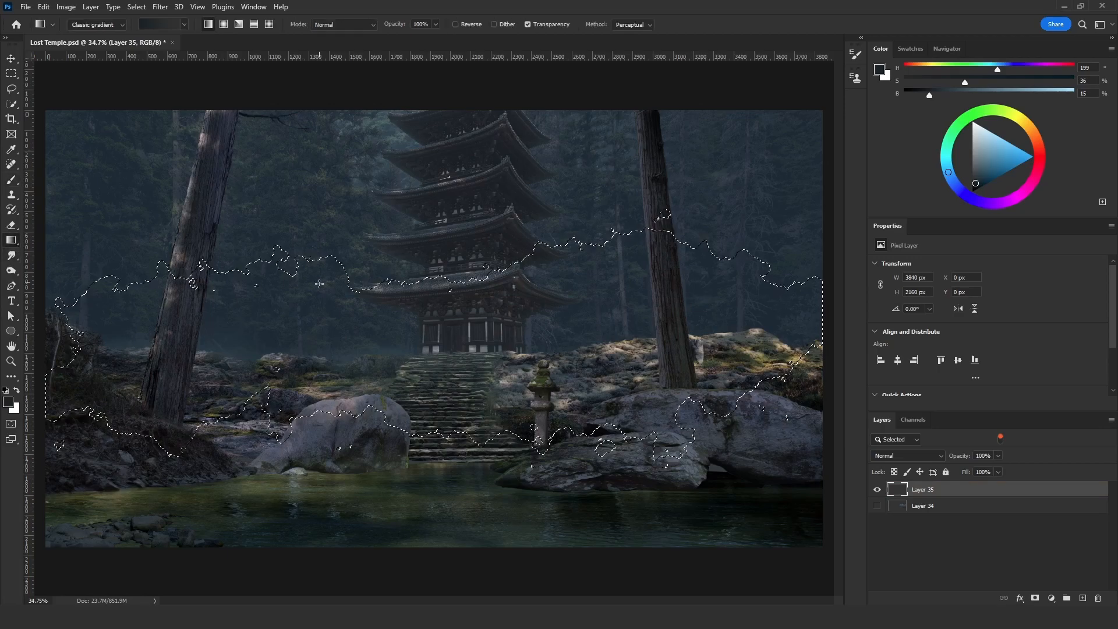
alt+click(389, 143)
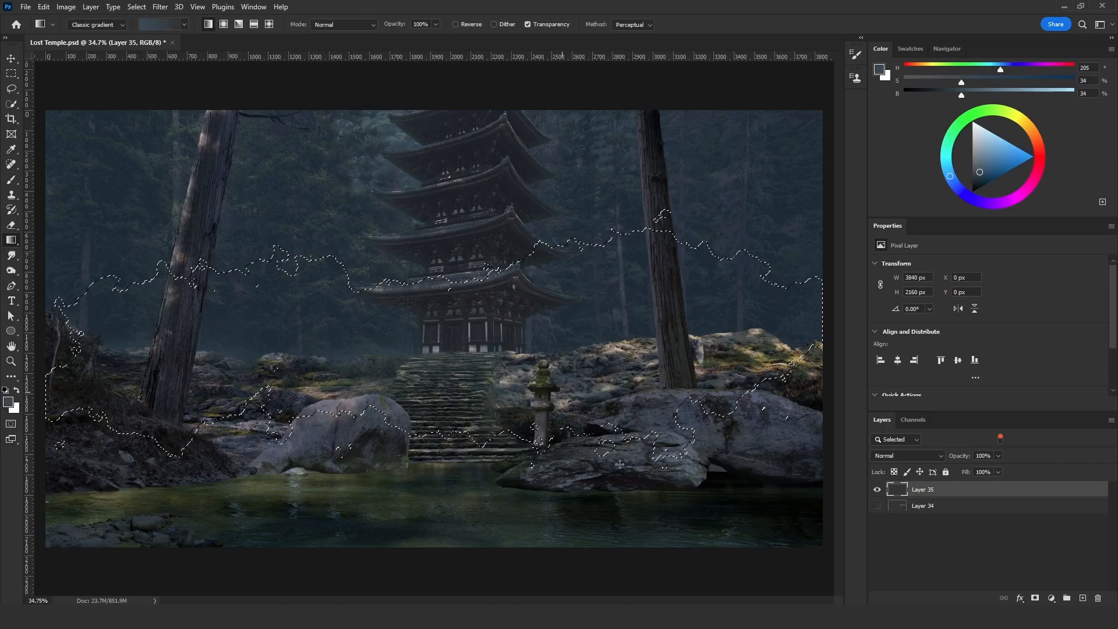
drag(431, 513, 431, 513)
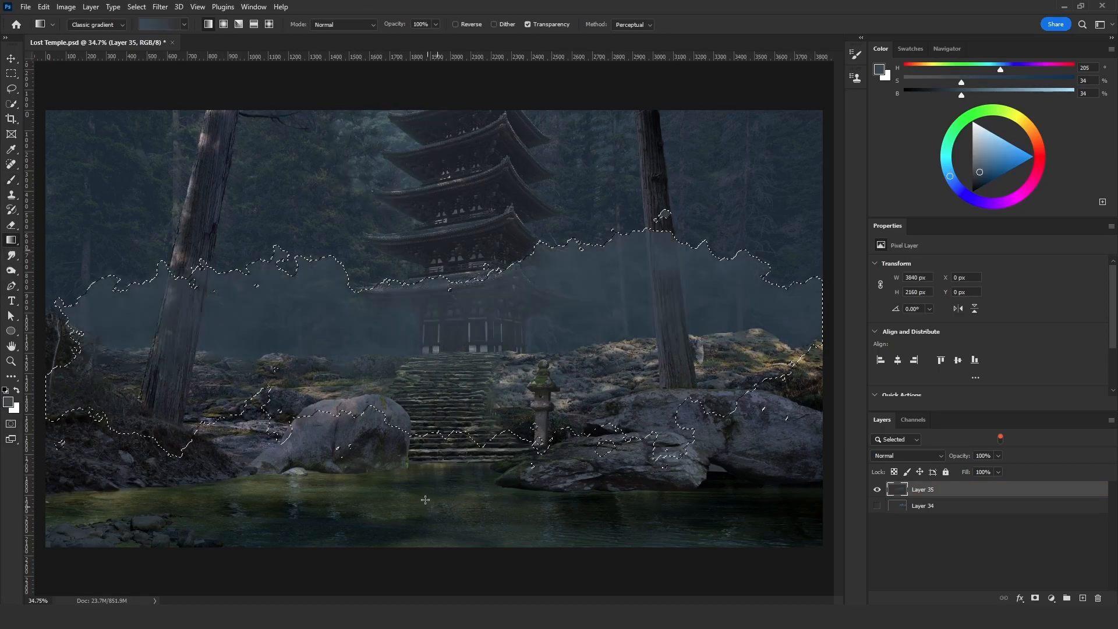
drag(441, 293, 441, 527)
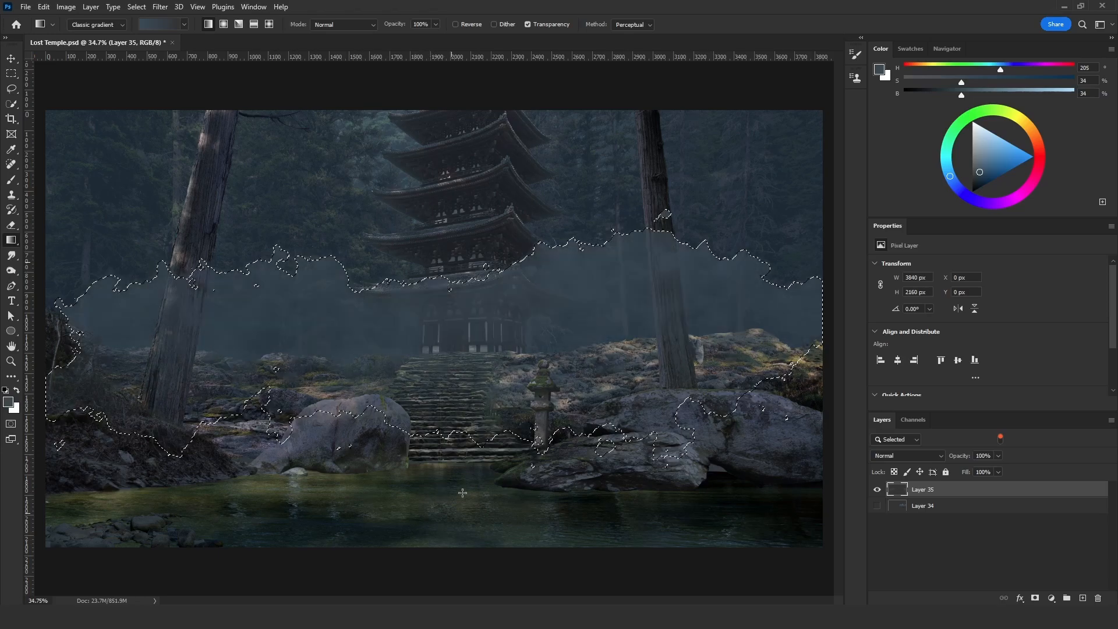
mouse_move(961, 95)
mouse_down()
mouse_move(981, 95)
mouse_move(953, 84)
mouse_move(933, 95)
mouse_up()
drag(422, 261, 423, 262)
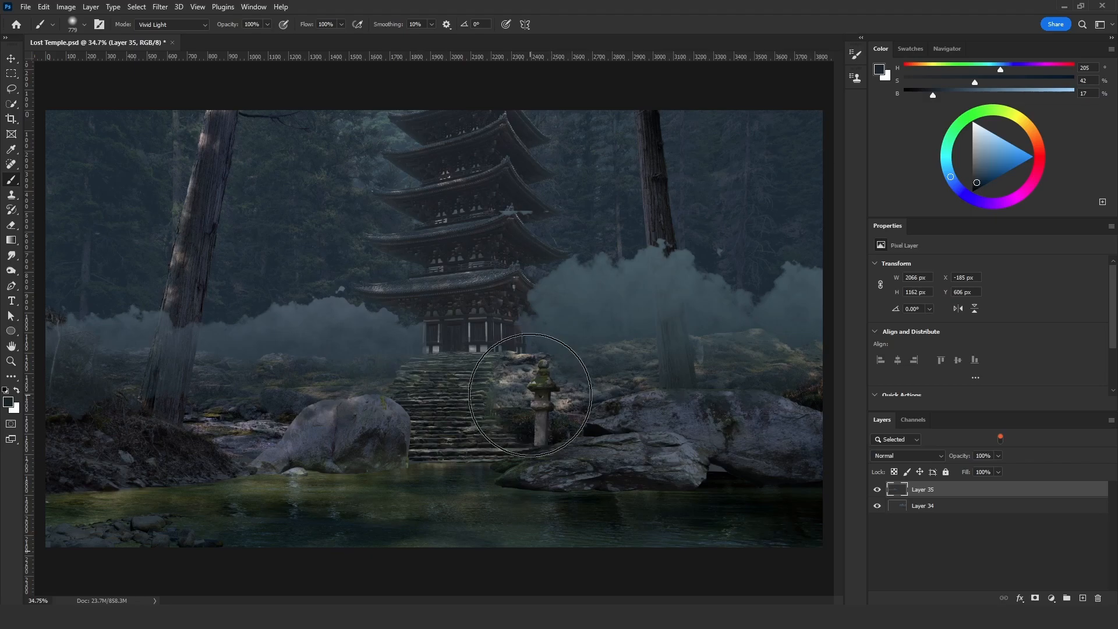
- Add a new layer above Layer 35 and render Clouds in a fresh quick mask
click(1083, 599)
key(q)
click(160, 7)
mouse_move(215, 211)
click(324, 247)
- Paint black across the middle of the mask around the temple base and white over its lower and upper areas
click(18, 391)
drag(256, 317, 581, 347)
drag(250, 412, 282, 429)
key(x)
drag(186, 515, 775, 522)
mouse_move(25, 370)
mouse_down()
mouse_move(624, 124)
mouse_move(757, 146)
mouse_up()
- Increase the quick mask's contrast with Levels by moving the midtones and lowering the white input level
key(ctrl+l)
drag(657, 303, 601, 302)
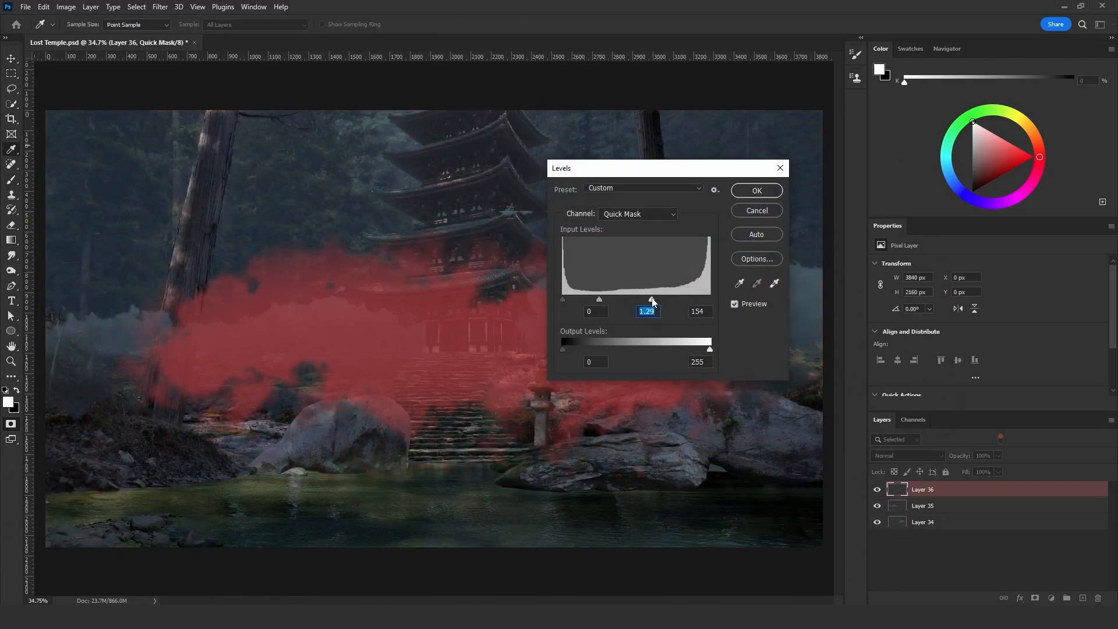
drag(710, 300, 699, 301)
key(Return)
- Set the brush blend mode to Vivid Light and undo the last brush stroke on the mask
click(171, 25)
click(169, 212)
mouse_move(302, 214)
mouse_down()
mouse_move(311, 234)
mouse_move(355, 236)
mouse_up()
drag(433, 344, 396, 343)
key(ctrl+z)
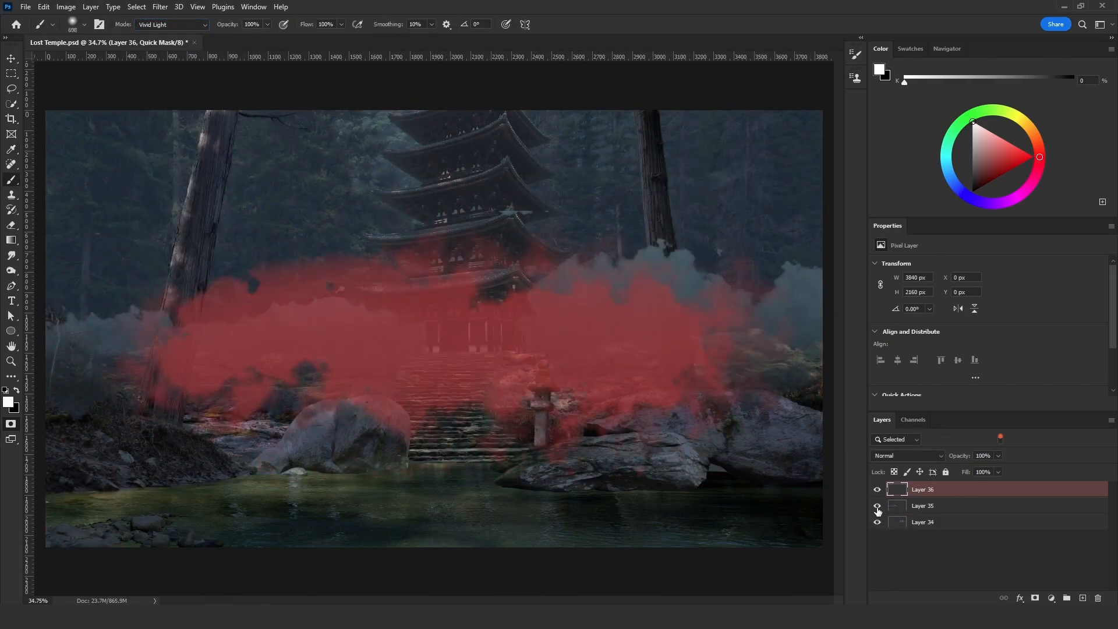
- Hide Layers 35 and 34 and trim the mask's upper-left cloud edge with a large white brush
drag(878, 506, 877, 523)
drag(292, 260, 402, 268)
key(ctrl+z)
drag(266, 277, 307, 276)
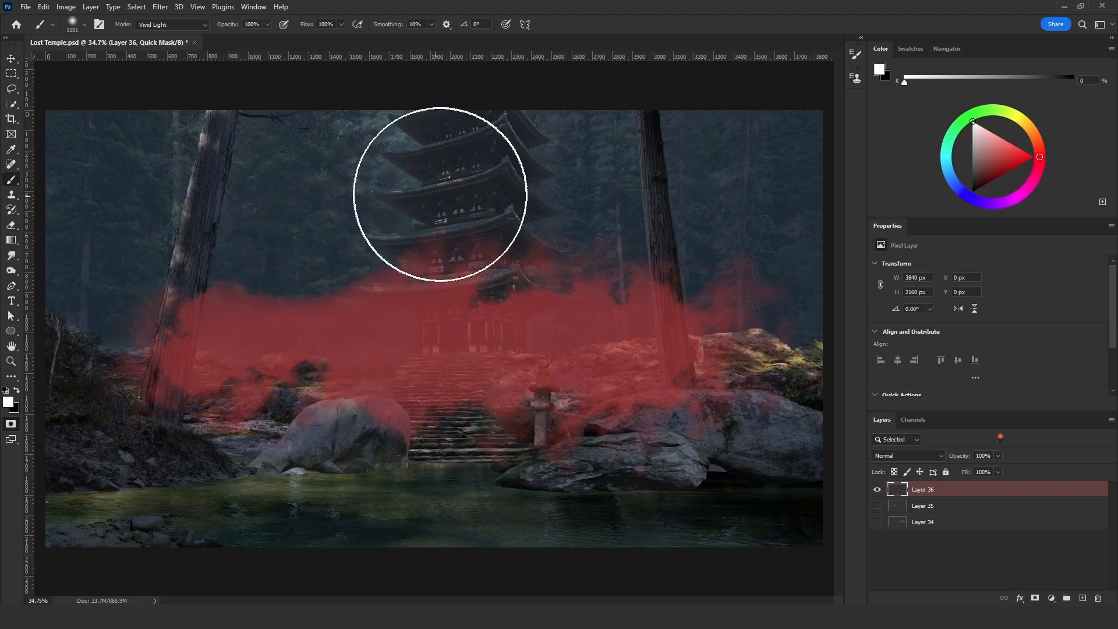
- Invert the quick mask, convert it to a selection and save it as a new channel named Short
key(ctrl+i)
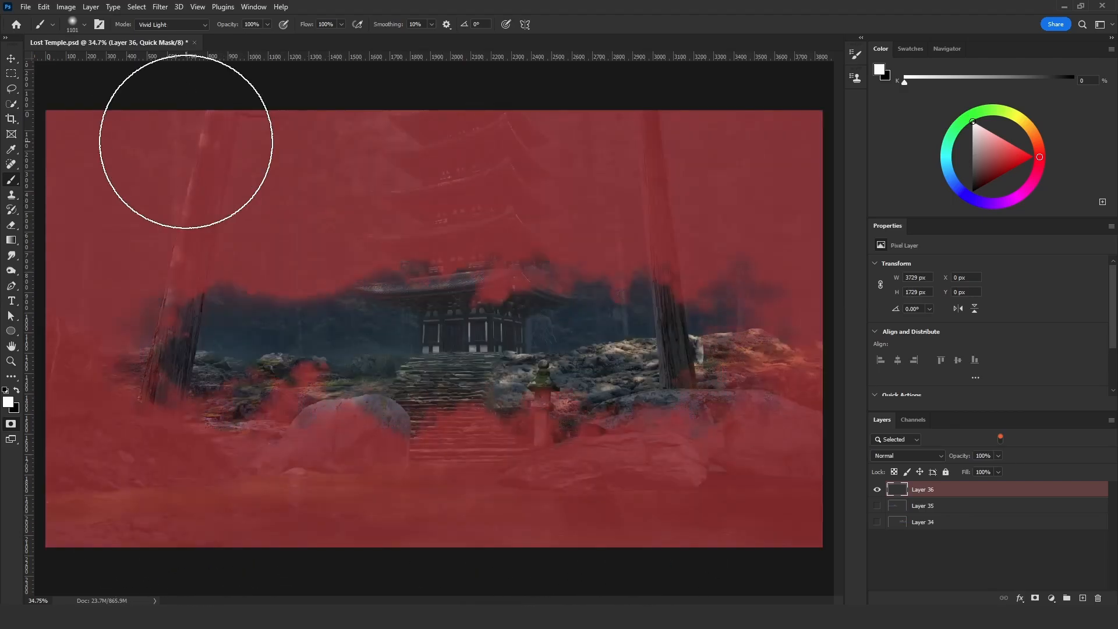
key(q)
click(136, 7)
click(177, 274)
text(Short)
key(Return)
- Re-enter Quick Mask mode and load the newly saved Short channel as a selection
key(q)
click(136, 7)
click(177, 263)
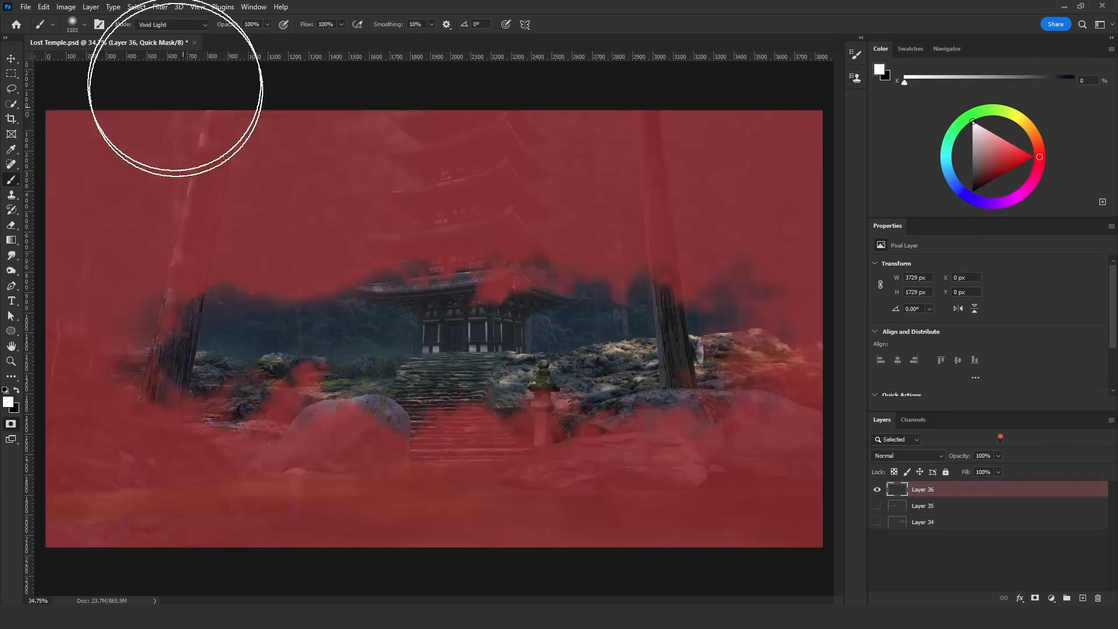
click(514, 183)
click(518, 270)
click(649, 160)
- Render Clouds within the loaded selection and adjust the mask's tones with Levels
click(159, 7)
mouse_move(260, 213)
click(321, 250)
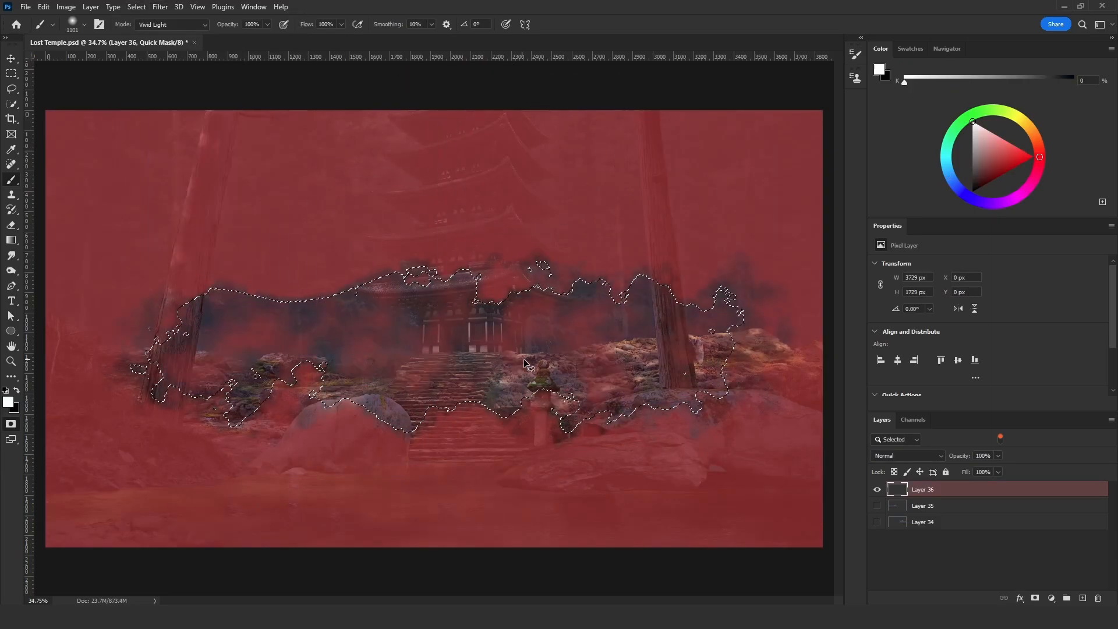
key(ctrl+l)
key(Return)
- Convert the quick mask to a selection, switch to the Gradient tool and show Layers 35 and 34 again
key(q)
key(g)
click(877, 506)
click(877, 522)
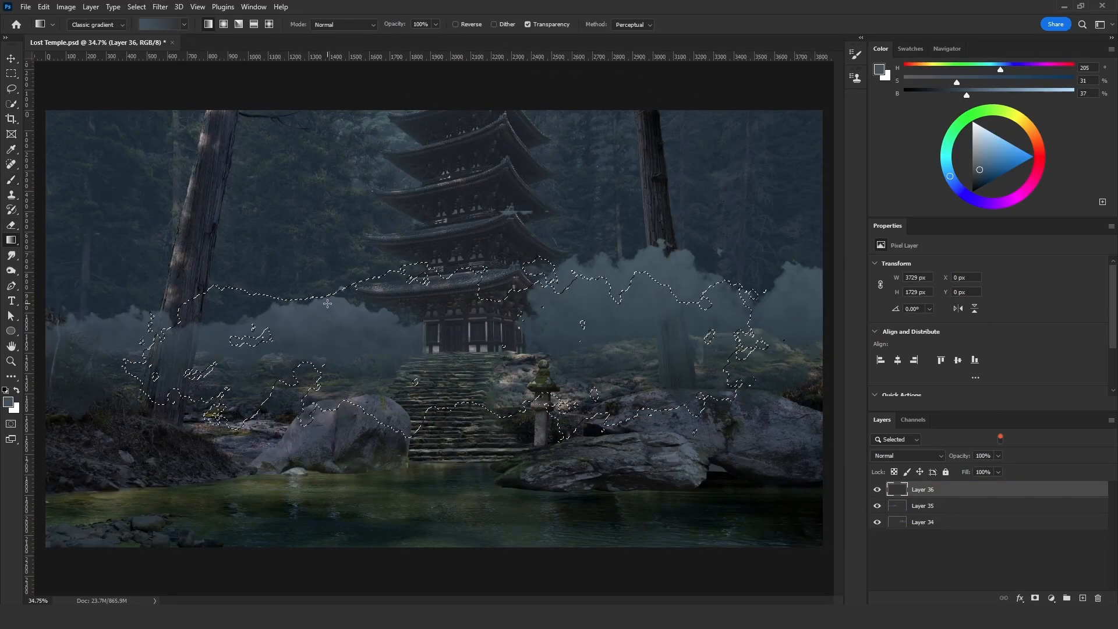
- Sample a blue-grey from the scene, set its brightness to 45% and fill the selection with a downward gradient
alt+click(334, 298)
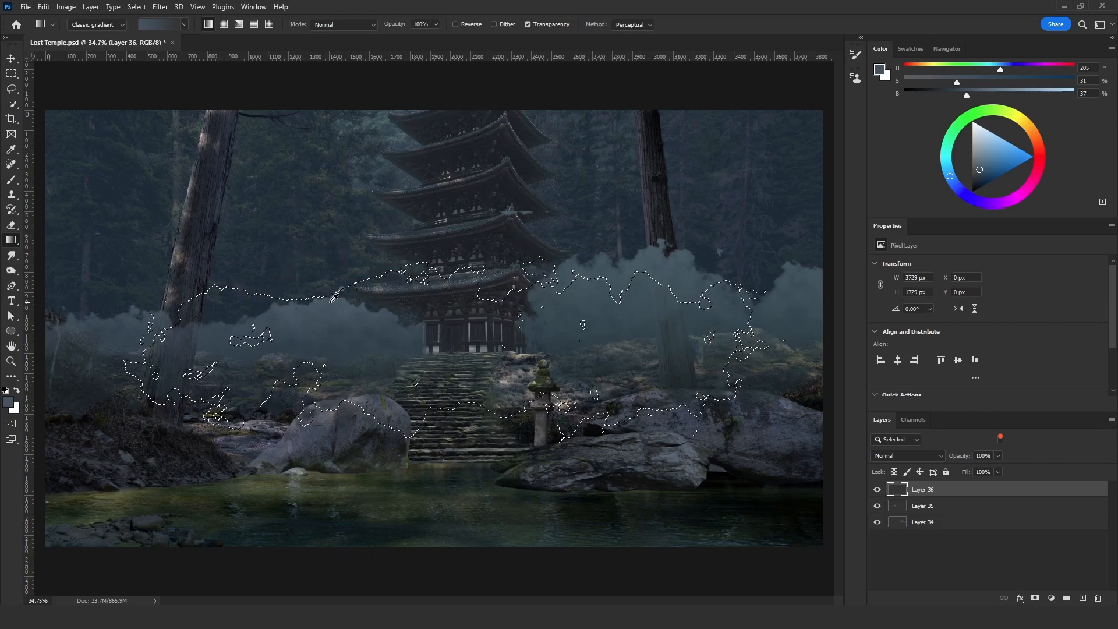
click(978, 94)
drag(979, 94, 981, 94)
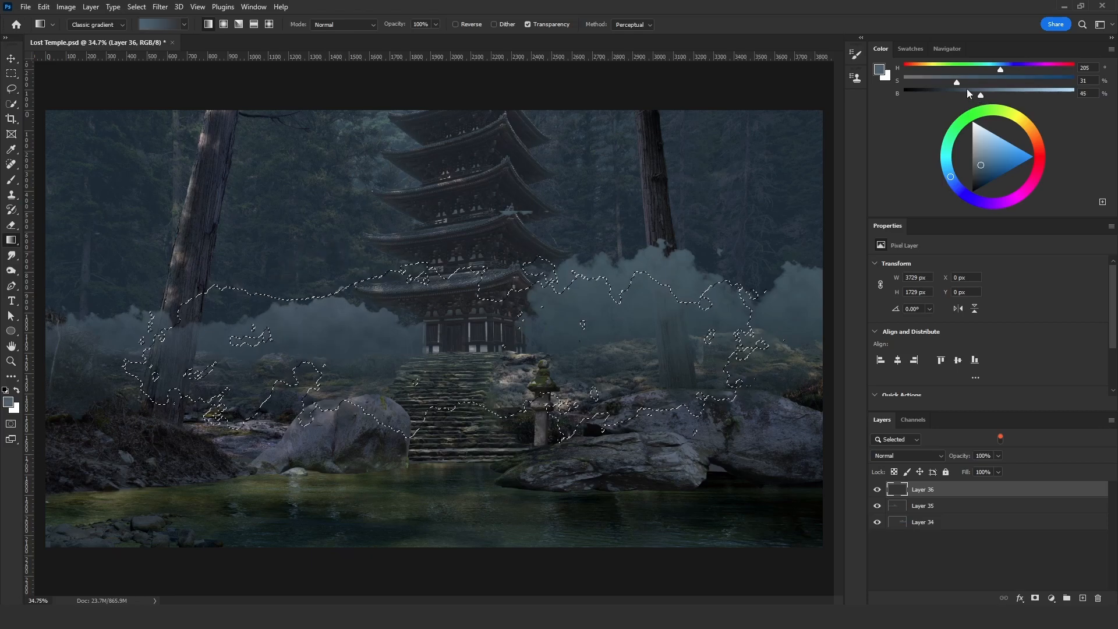
drag(470, 229, 469, 462)
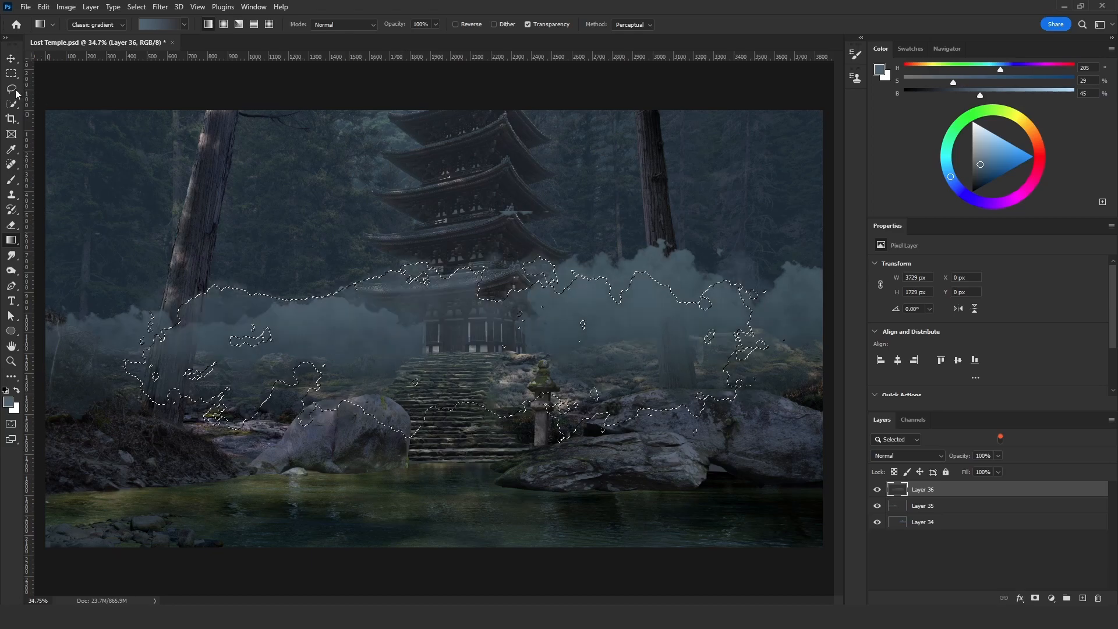
- Clear the selection and use Free Transform to scale down Layer 36's fog and reposition it on the scene's left side
key(l)
key(ctrl+d)
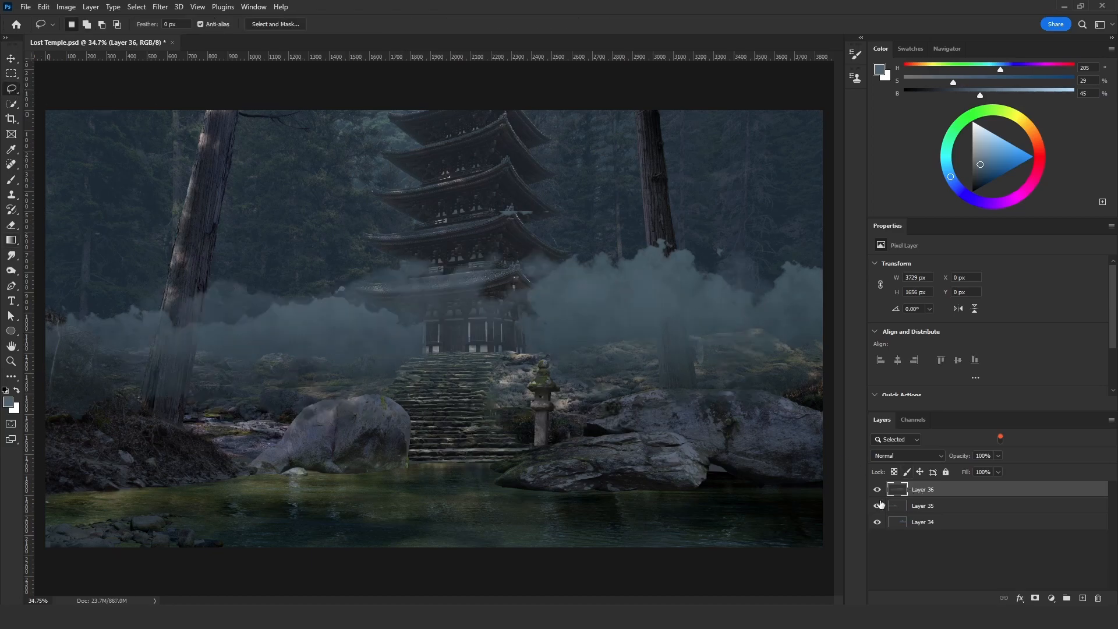
click(878, 506)
key(ctrl+t)
drag(542, 309, 385, 348)
key(Return)
key(ctrl+t)
drag(256, 479, 274, 406)
drag(371, 359, 337, 370)
key(Return)
key(l)
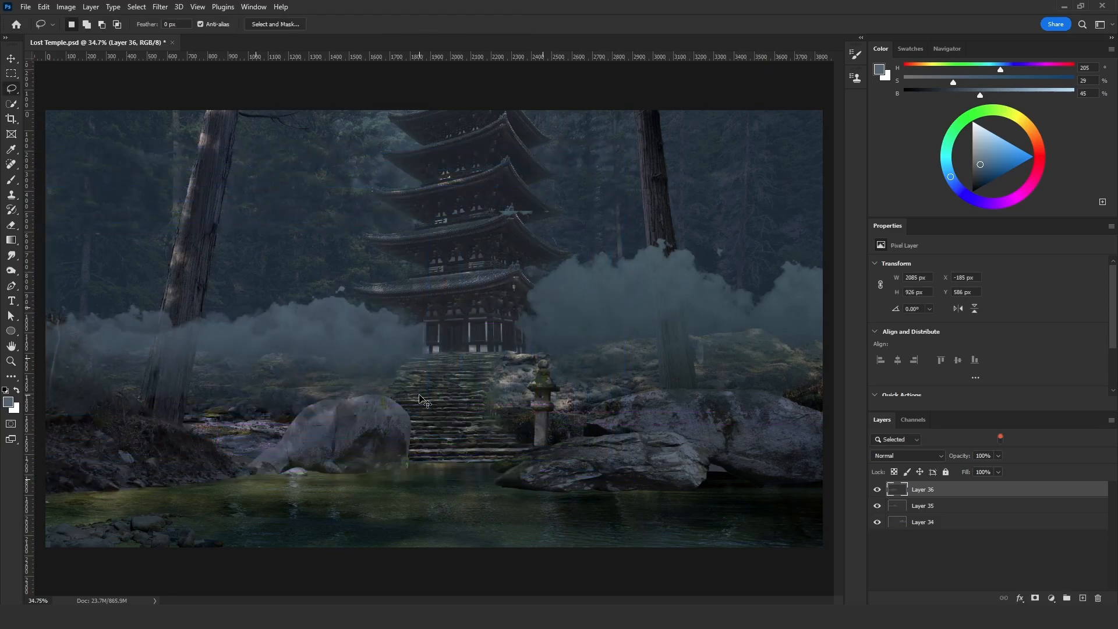
- Brighten the fog on Layer 36 with Hue/Saturation by setting Lightness to +13
key(ctrl+u)
drag(873, 301, 881, 305)
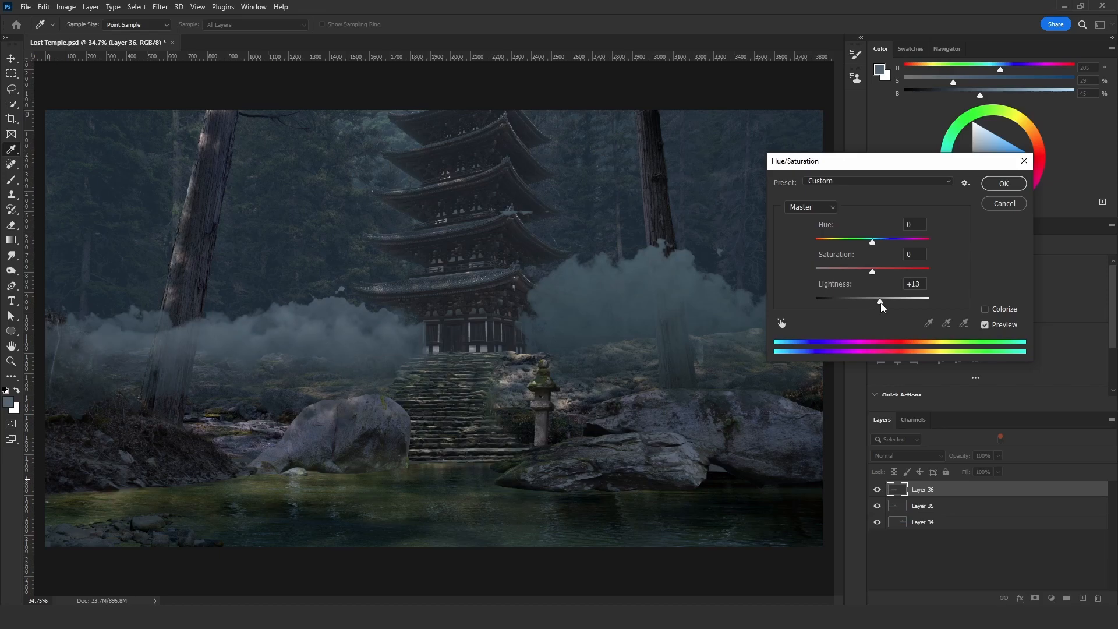
key(Return)
key(e)
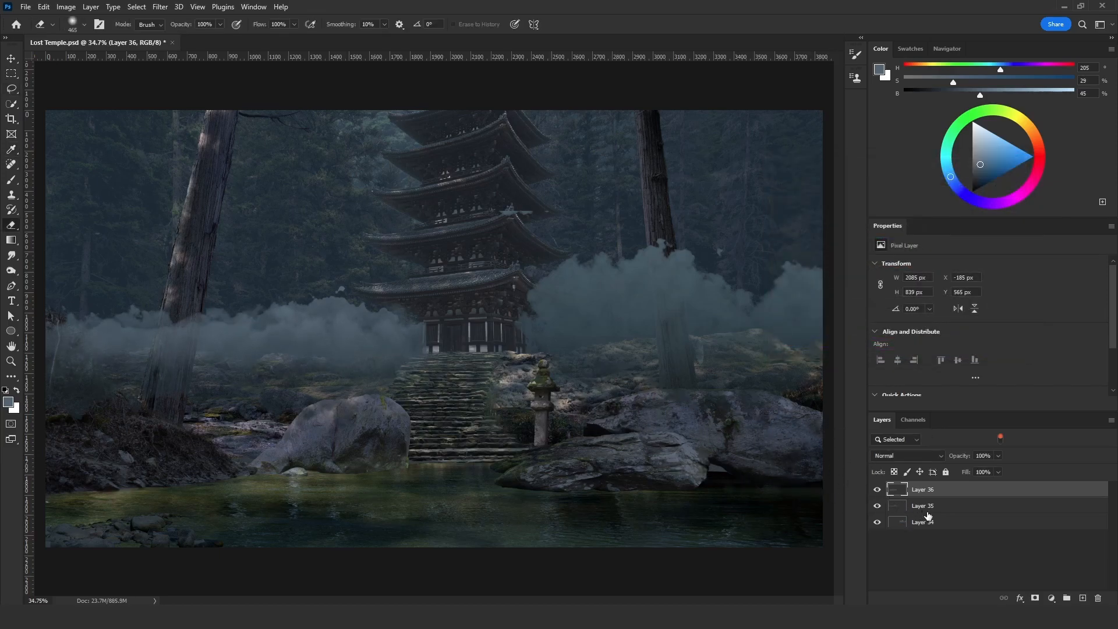
- Set the layer filter to Kind and move Layers 34 to 36 together to just above Layer 15 copy, behind the temple and trees
click(904, 441)
click(894, 451)
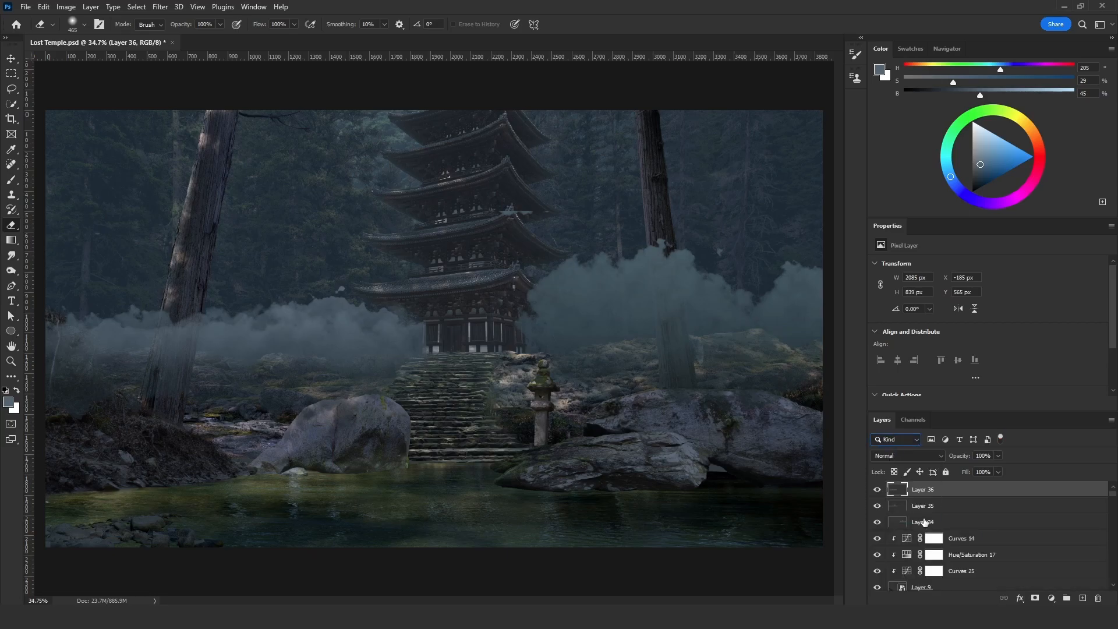
shift+click(932, 521)
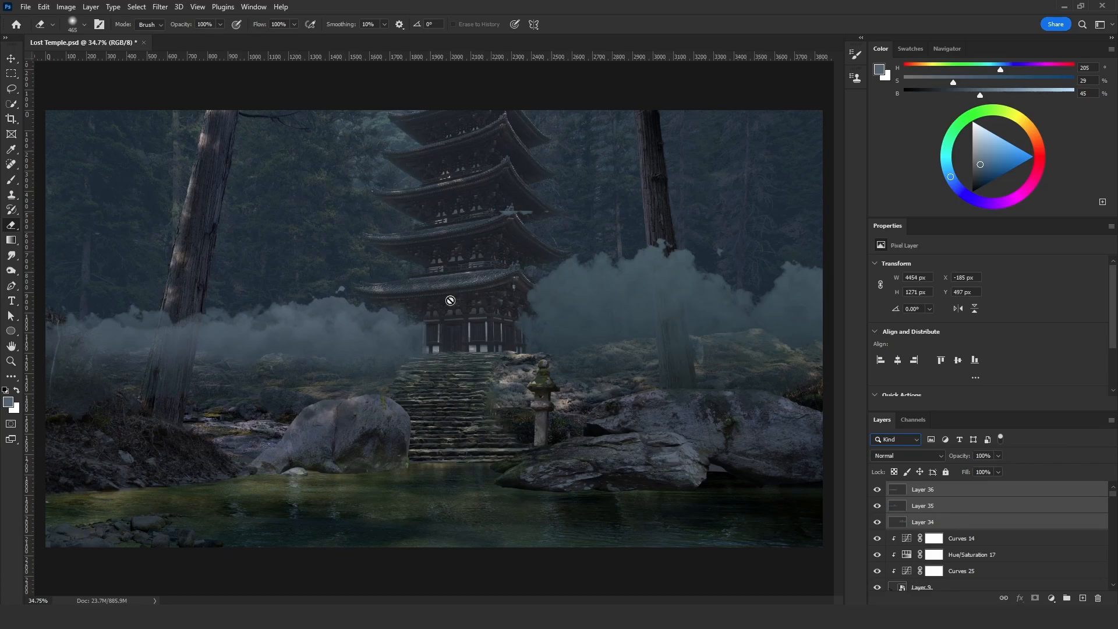
key(v)
drag(985, 520, 958, 600)
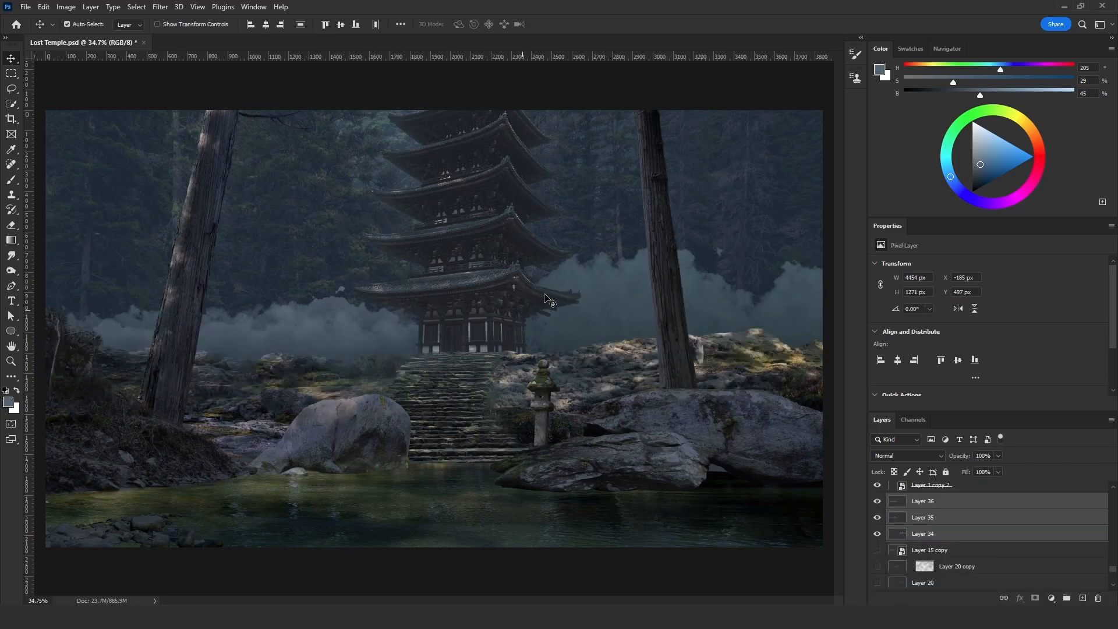
- Switch to a soft brush in Normal mode and sample a dark blue-grey from the area near the temple's left fog
click(906, 523)
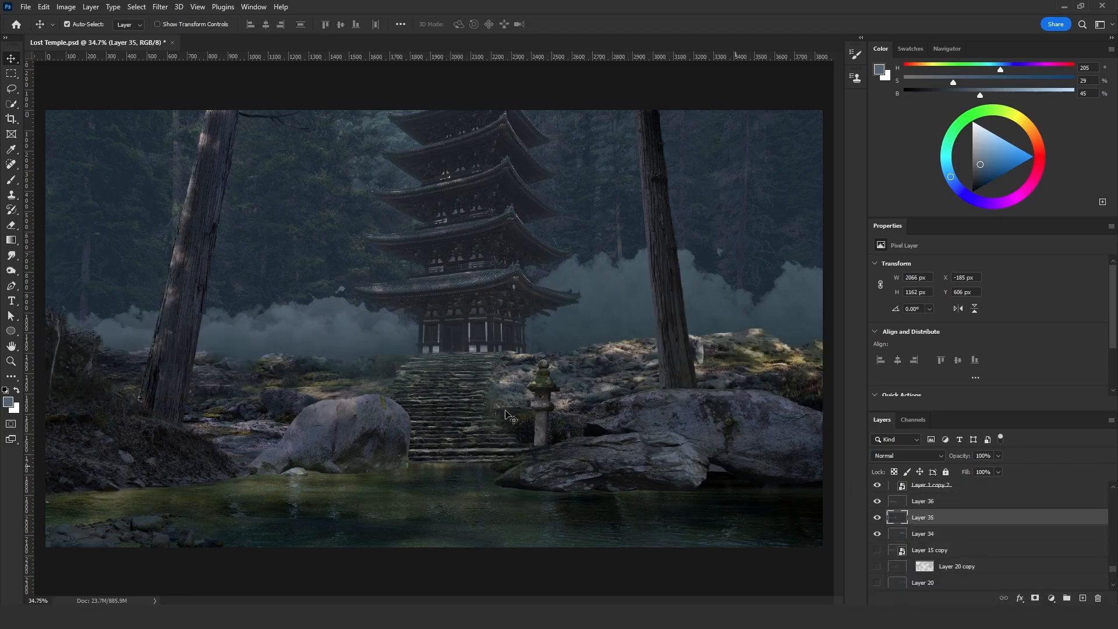
click(7, 181)
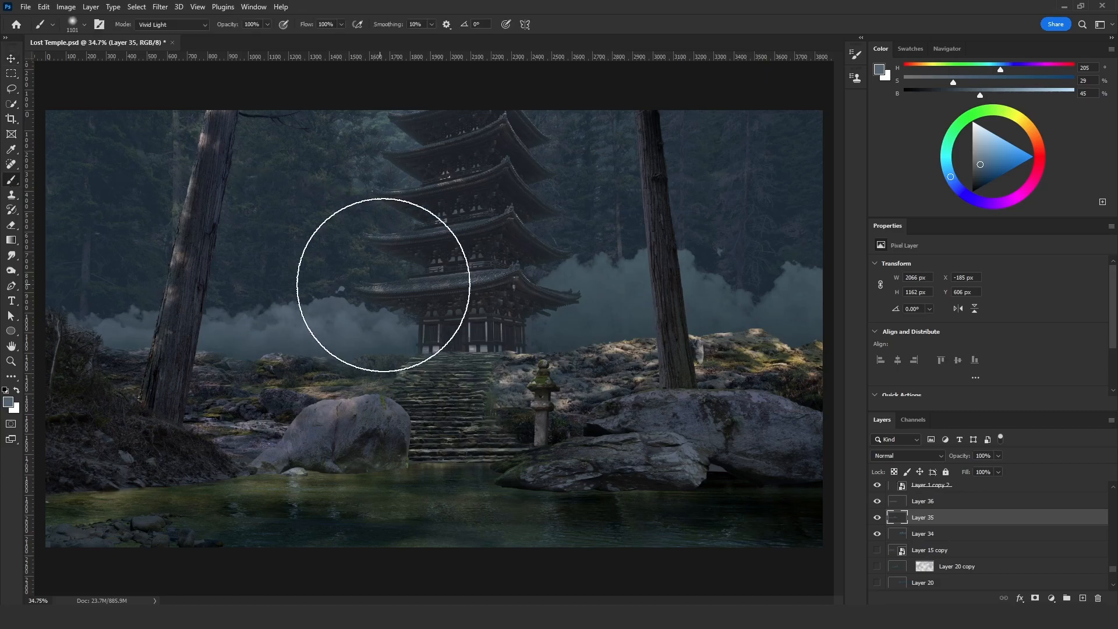
click(83, 24)
alt+right_click(617, 312)
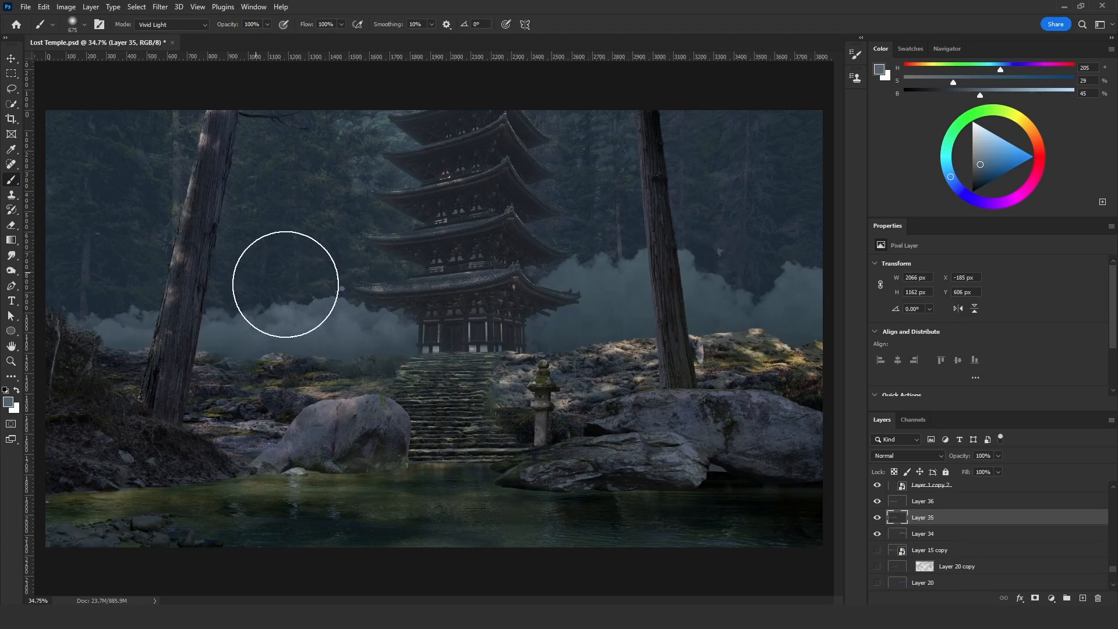
click(156, 25)
click(157, 35)
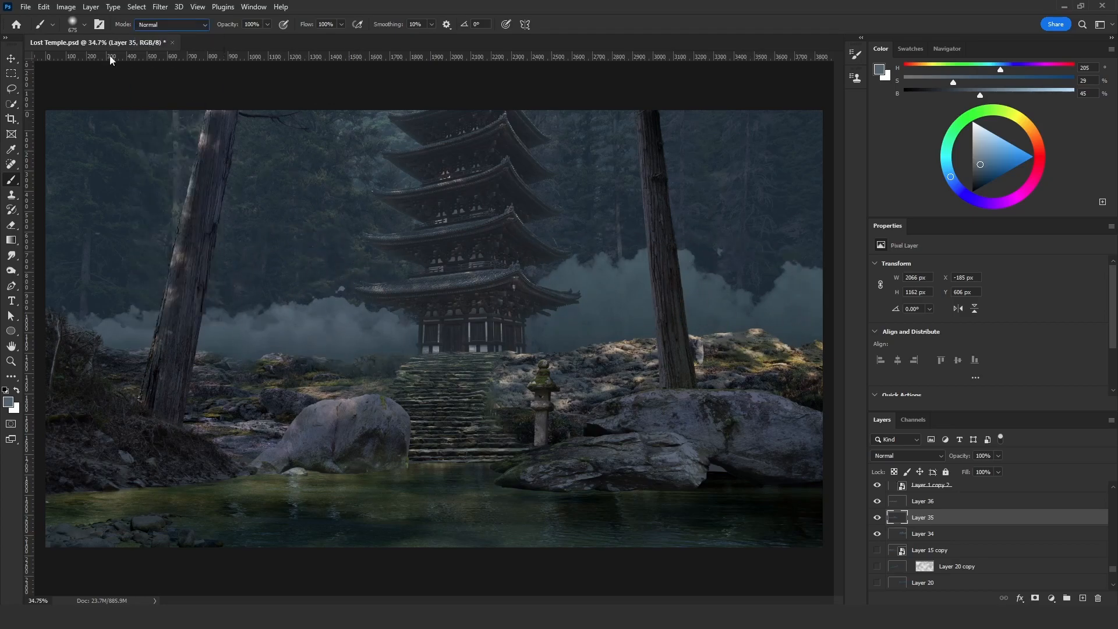
alt+right_click(255, 336)
alt+click(323, 308)
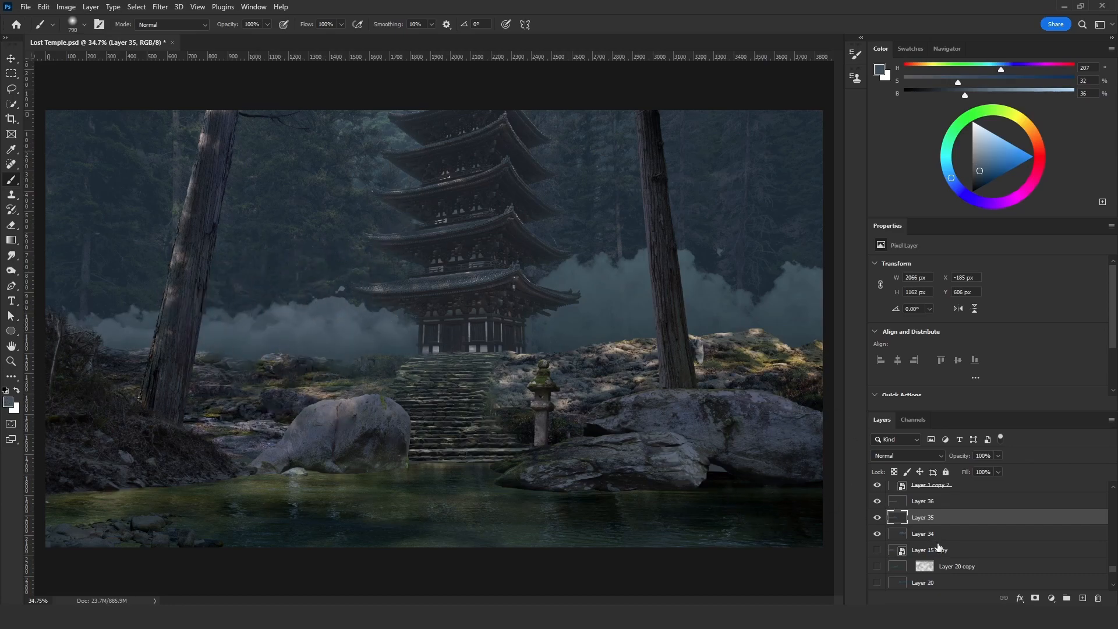
- Add a new layer above Layer 15 copy and paint soft haze at 5% flow across the scene's left side
click(945, 551)
click(1084, 599)
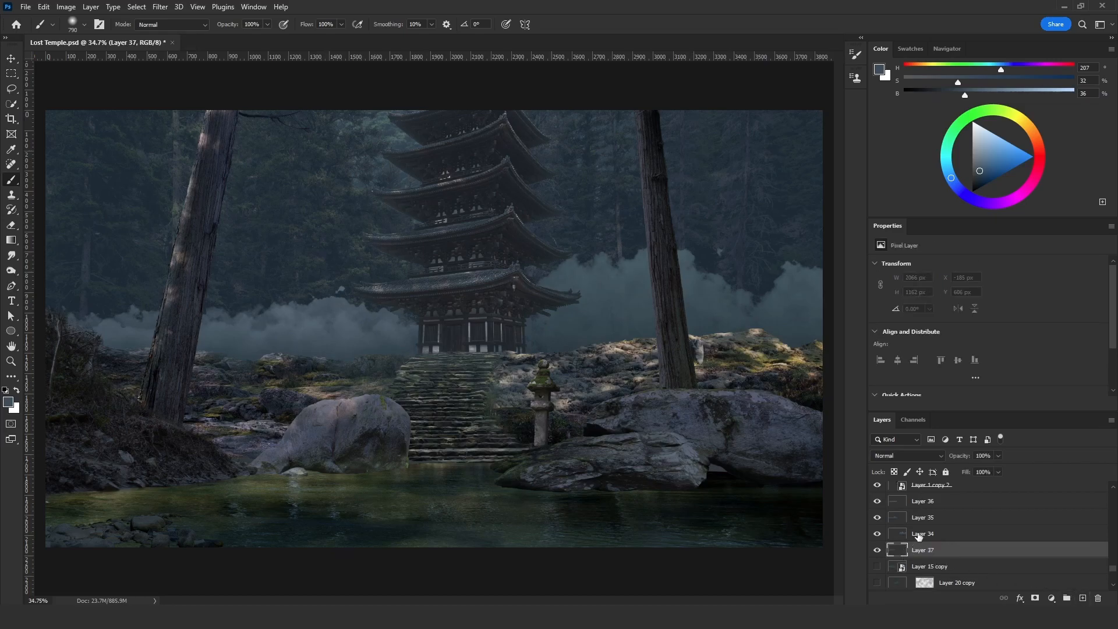
drag(284, 284, 293, 292)
text(5)
key(Return)
drag(44, 300, 155, 318)
drag(164, 319, 133, 319)
mouse_move(119, 315)
mouse_down()
mouse_move(89, 310)
mouse_move(197, 343)
mouse_move(281, 345)
mouse_move(465, 317)
mouse_move(190, 345)
mouse_move(167, 329)
mouse_move(316, 331)
mouse_up()
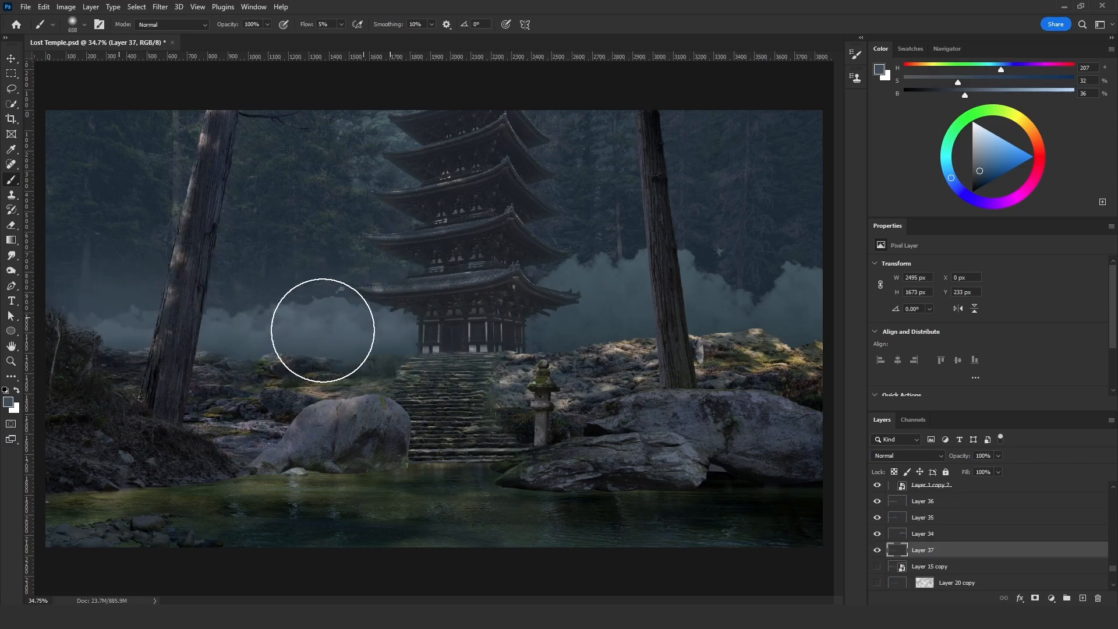
- Paint more soft haze on Layer 37 around the temple and the scene's right side, resampling blue-grey tones from the scene
alt+click(333, 294)
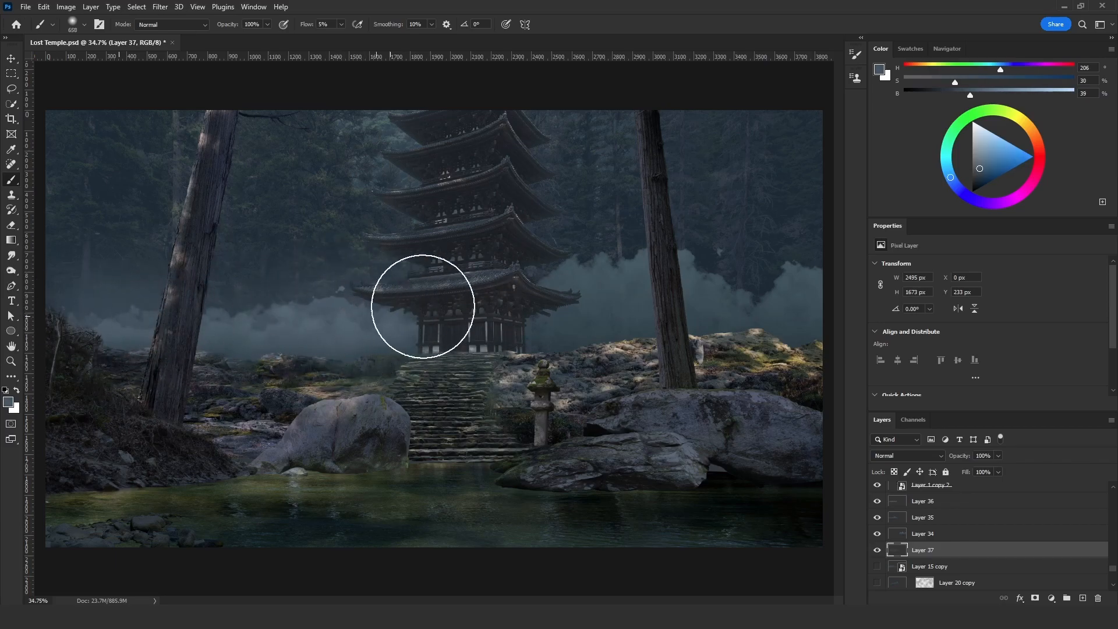
alt+click(613, 269)
mouse_move(766, 264)
mouse_down()
mouse_move(690, 314)
mouse_move(509, 276)
mouse_move(531, 285)
mouse_up()
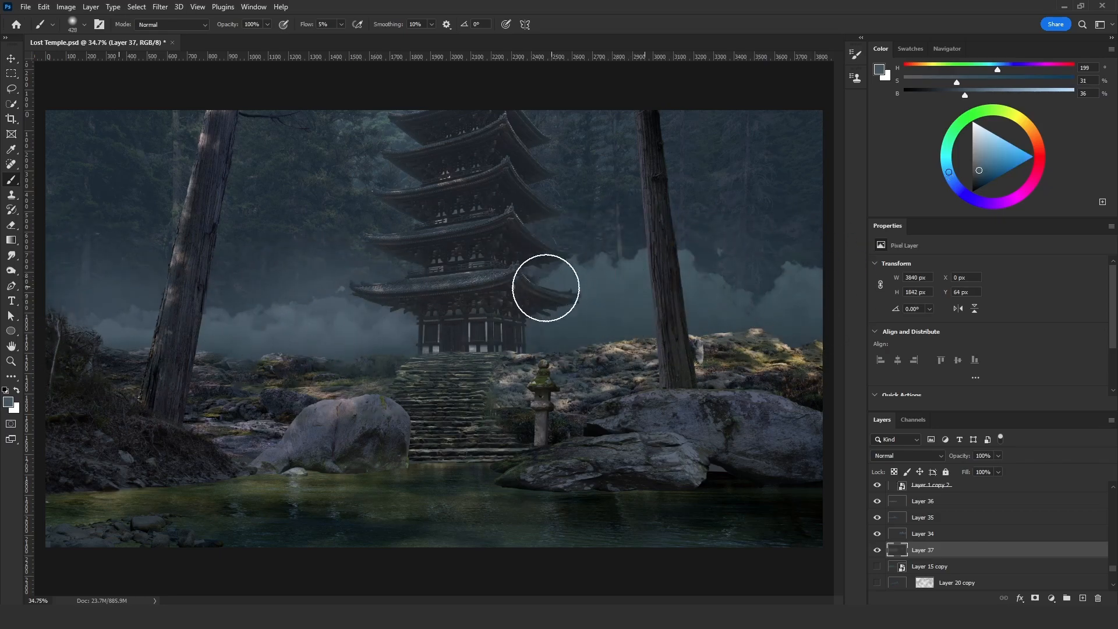
alt+click(758, 296)
drag(759, 313, 441, 363)
alt+click(644, 255)
drag(637, 355, 651, 356)
drag(781, 308, 803, 301)
alt+click(796, 258)
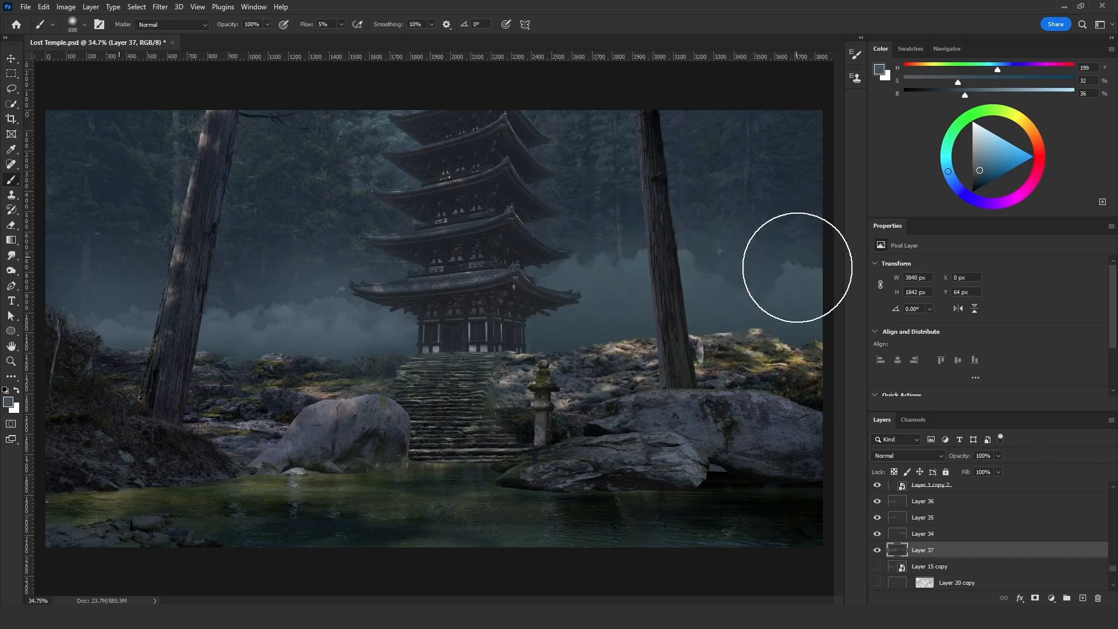
- Create a new layer above Layer 36, filter the layer list to Selected and fill the new layer with black
scroll(932, 542, up, 1)
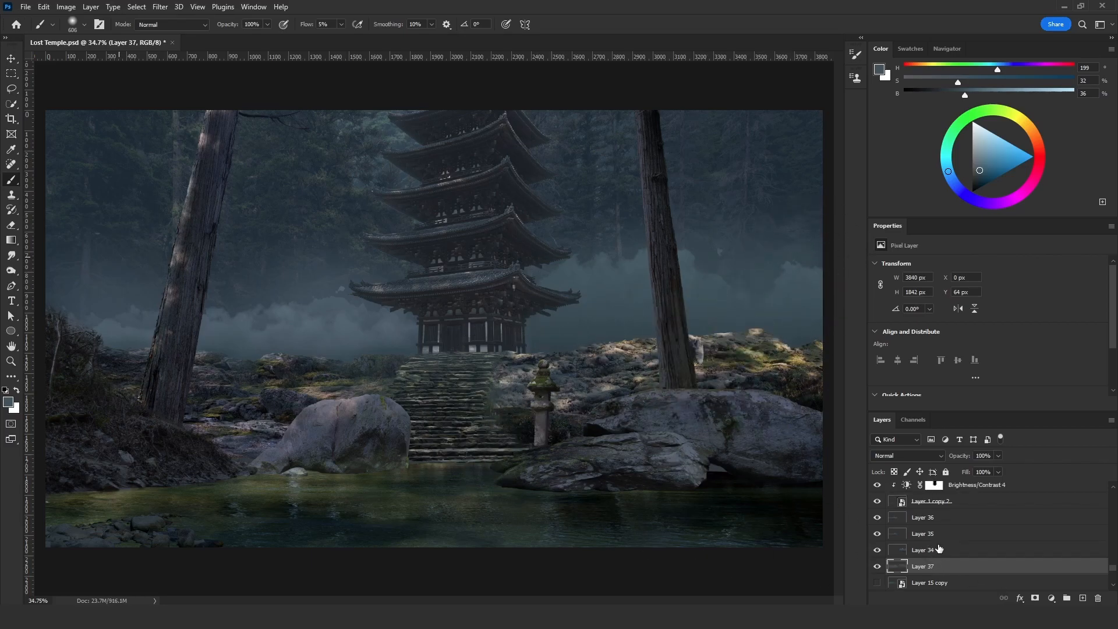
click(944, 522)
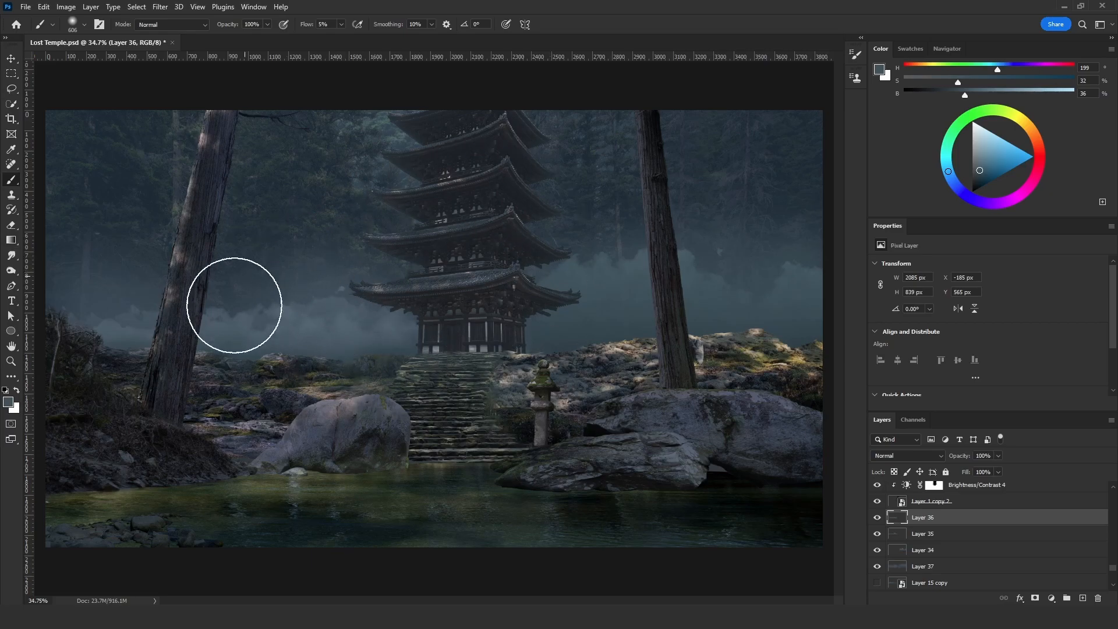
key(v)
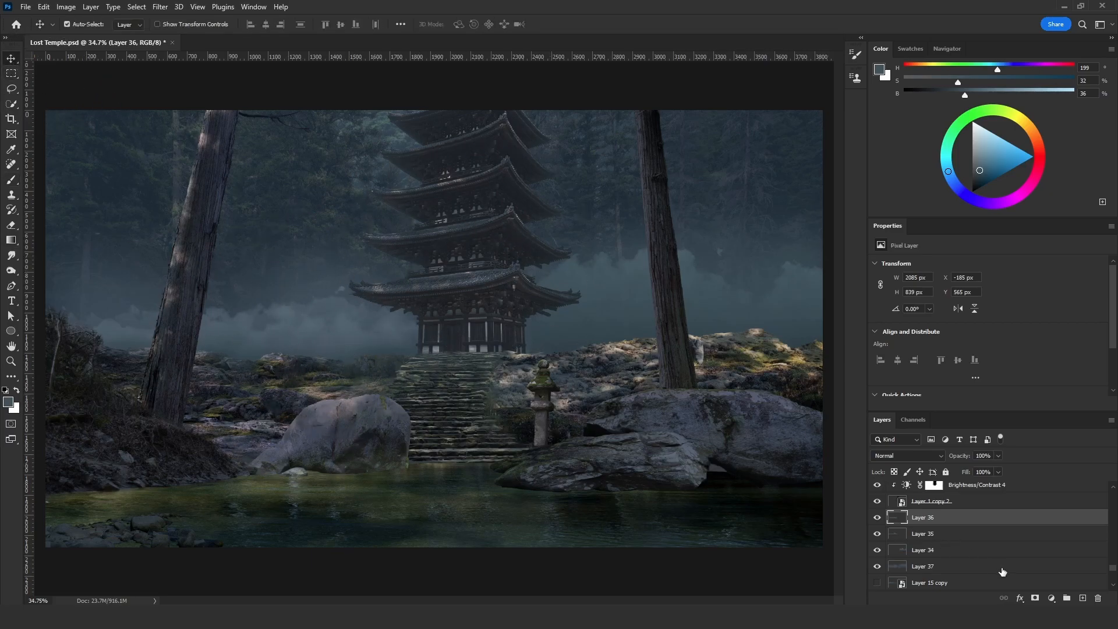
click(1083, 599)
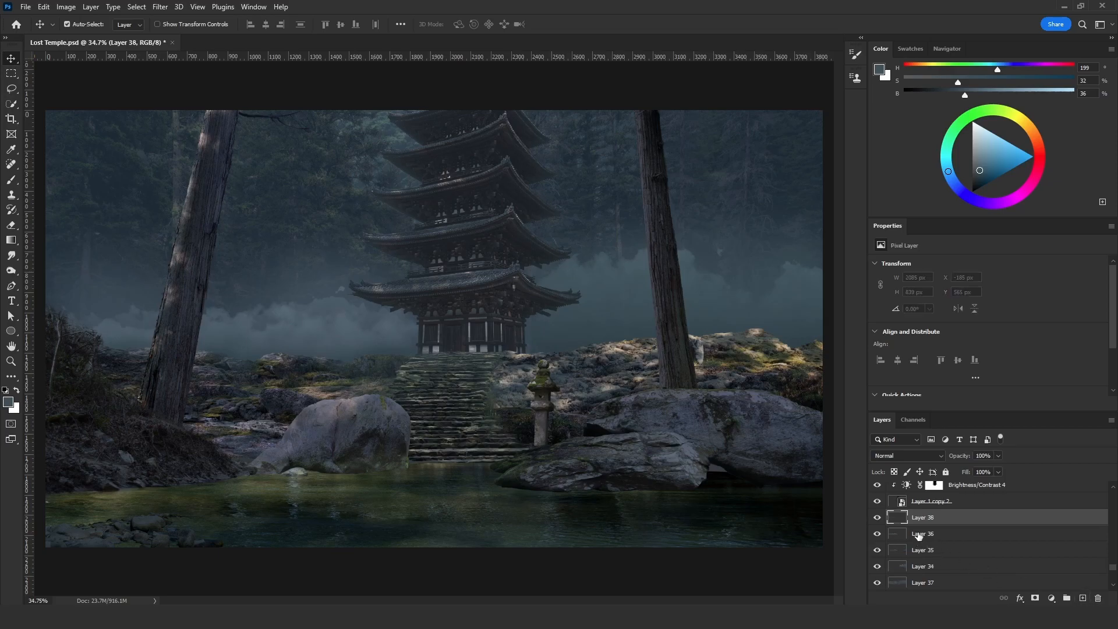
click(900, 440)
click(891, 515)
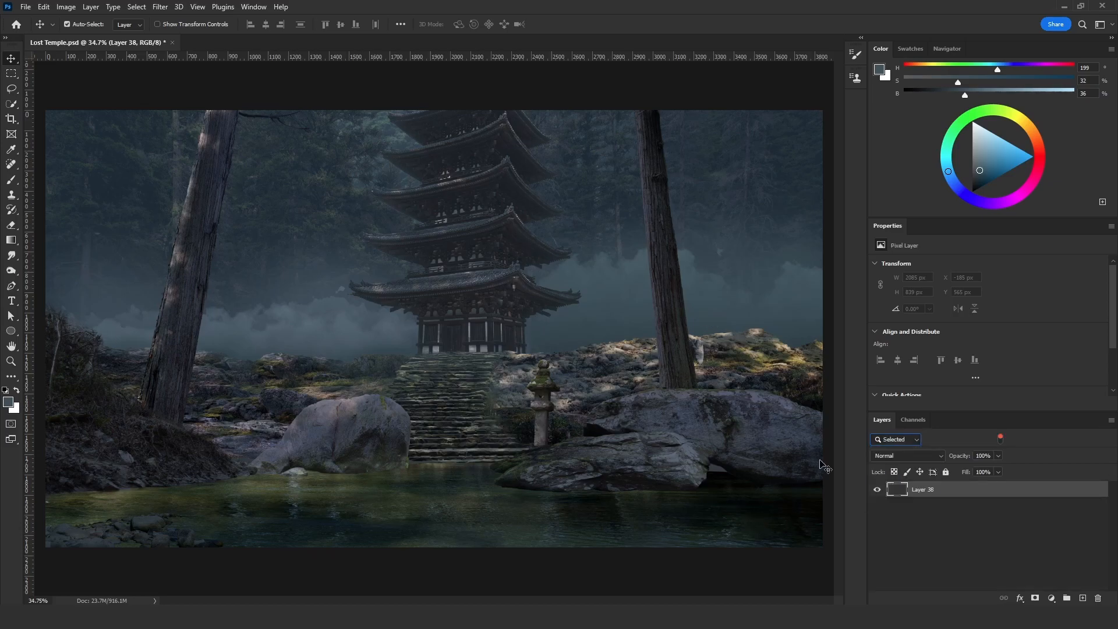
key(shift+F5)
click(844, 230)
- Add 400% Gaussian monochromatic noise to Layer 38
click(160, 7)
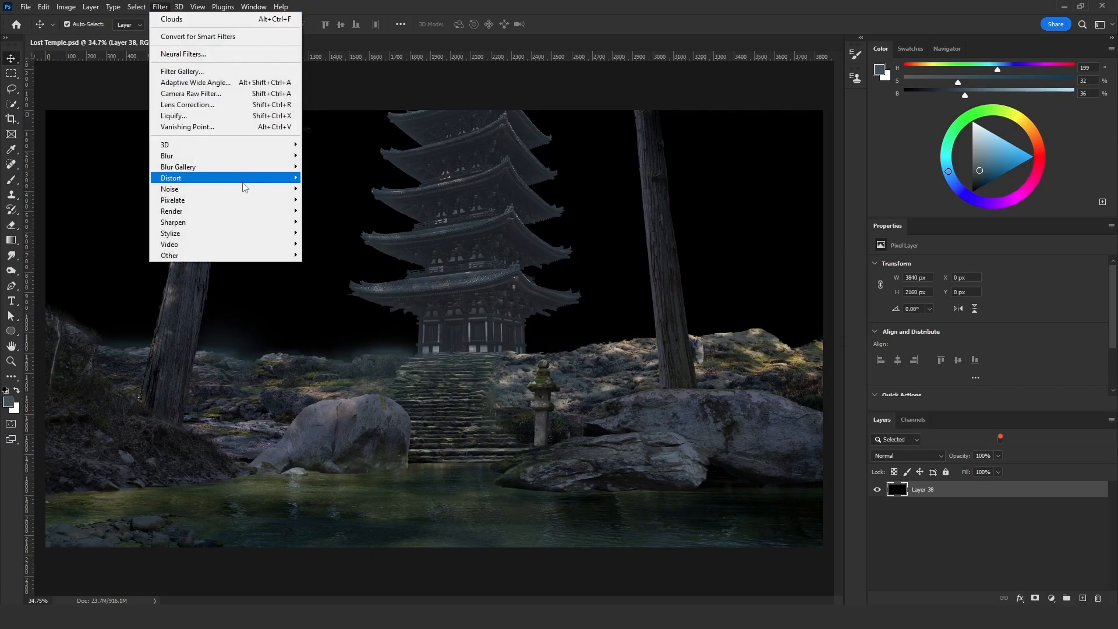
mouse_move(249, 191)
click(321, 192)
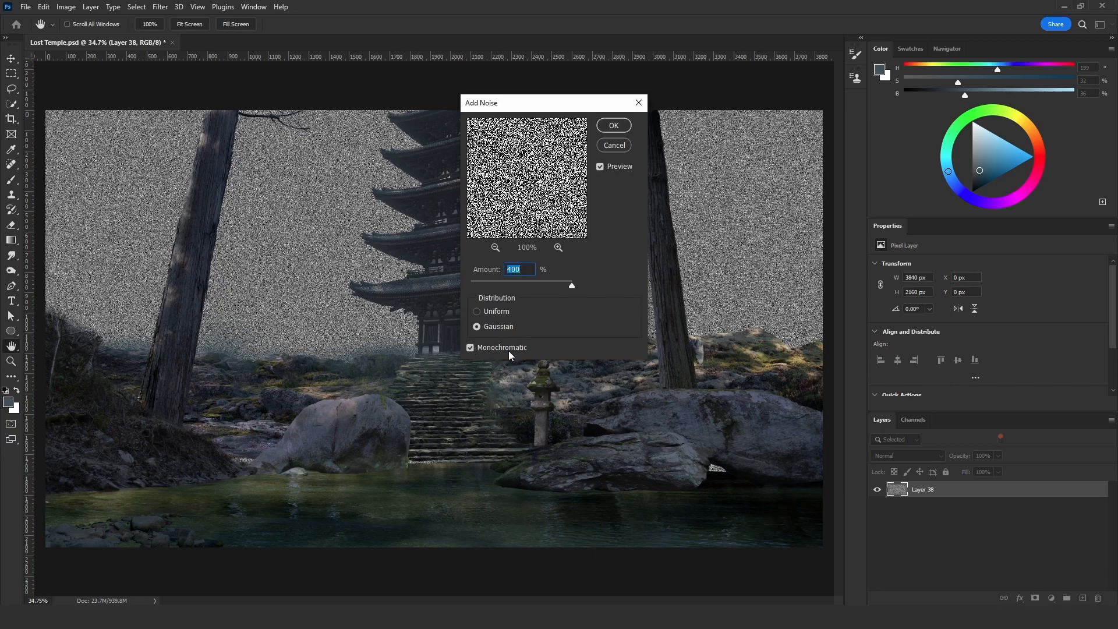
click(614, 125)
- Soften the noise on Layer 38 by applying the Blur filter twice
click(160, 6)
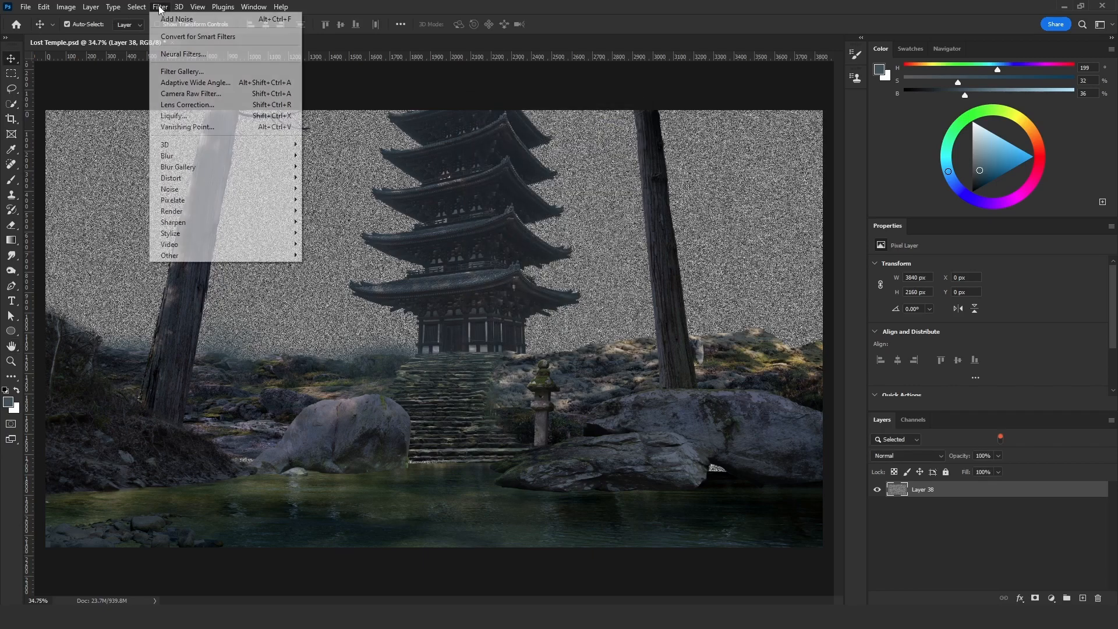
mouse_move(242, 161)
click(333, 166)
click(160, 6)
click(175, 19)
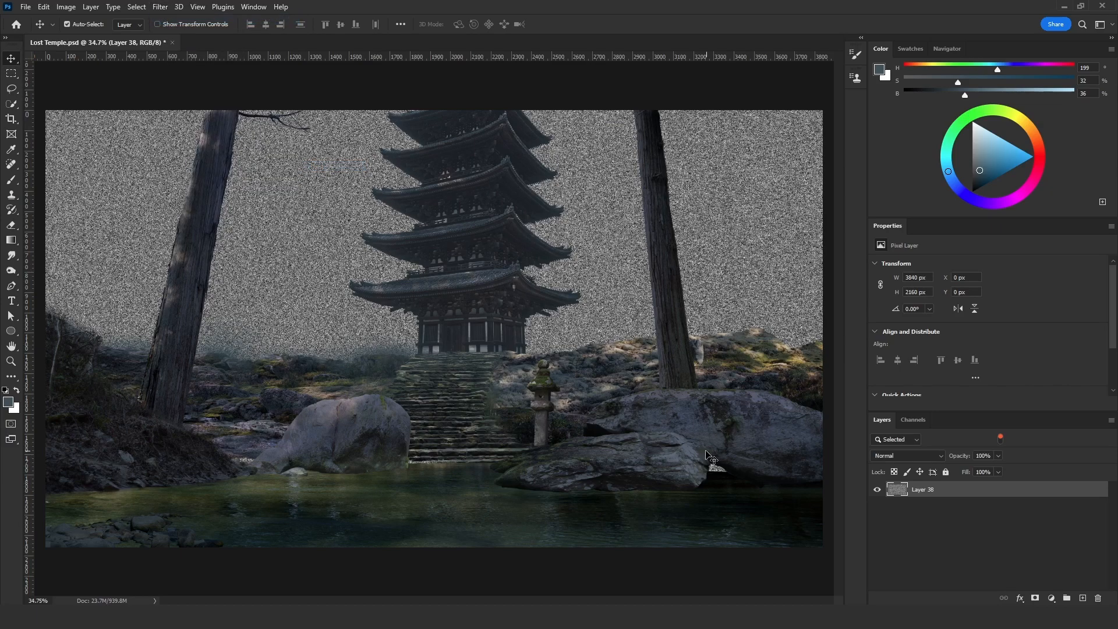
- Set the layer filter back to Kind and give Layer 38 the Screen blend mode at 5% opacity
click(900, 439)
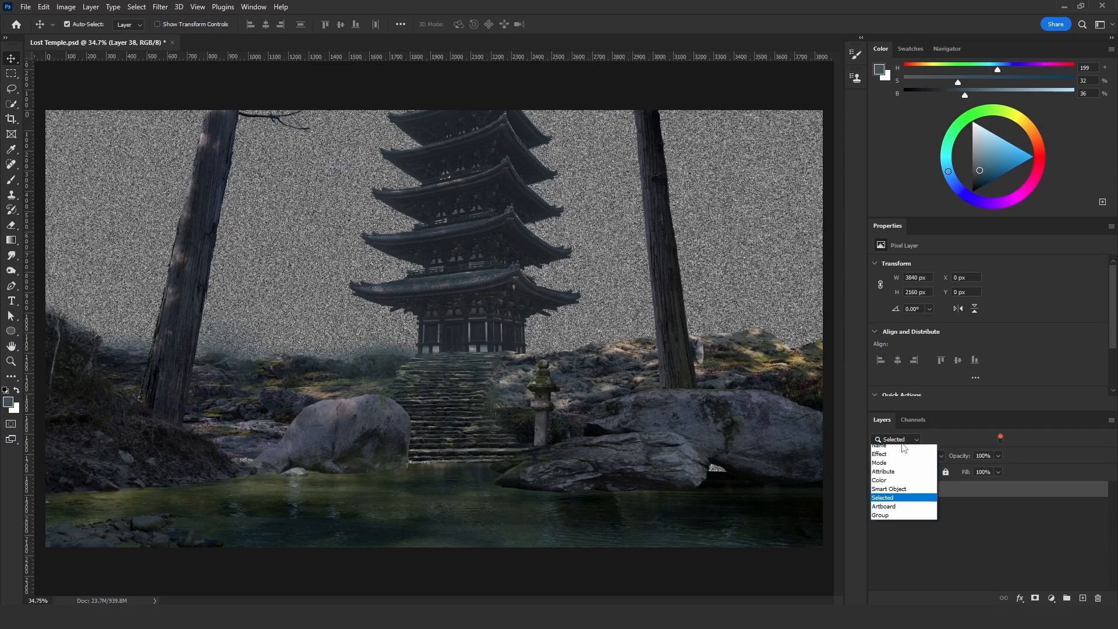
click(900, 451)
scroll(1108, 522, down, 5)
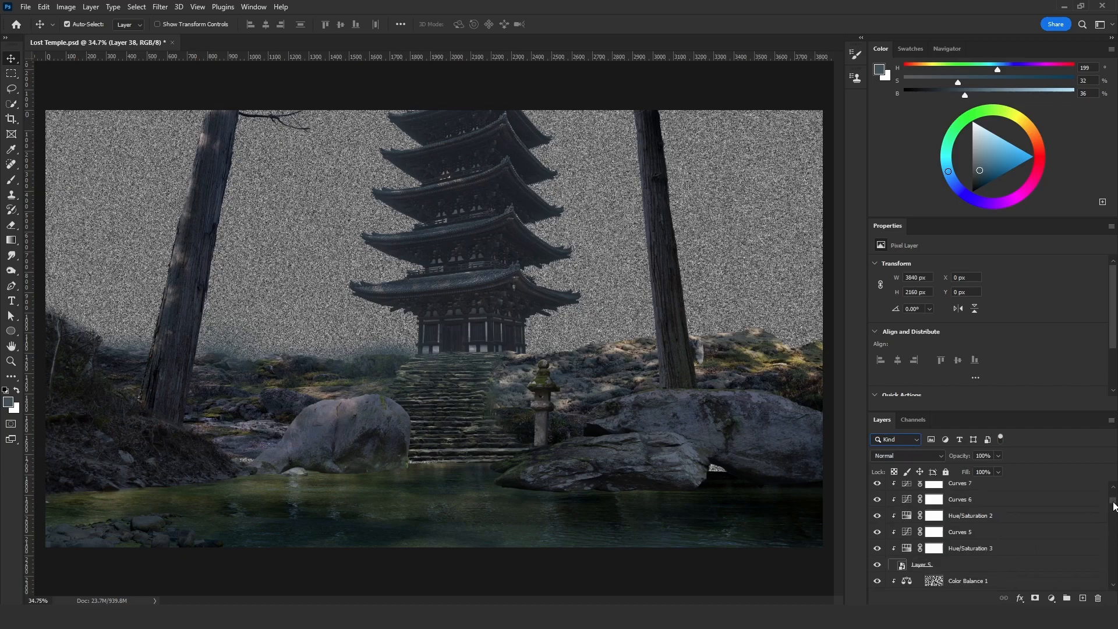
scroll(935, 568, down, 5)
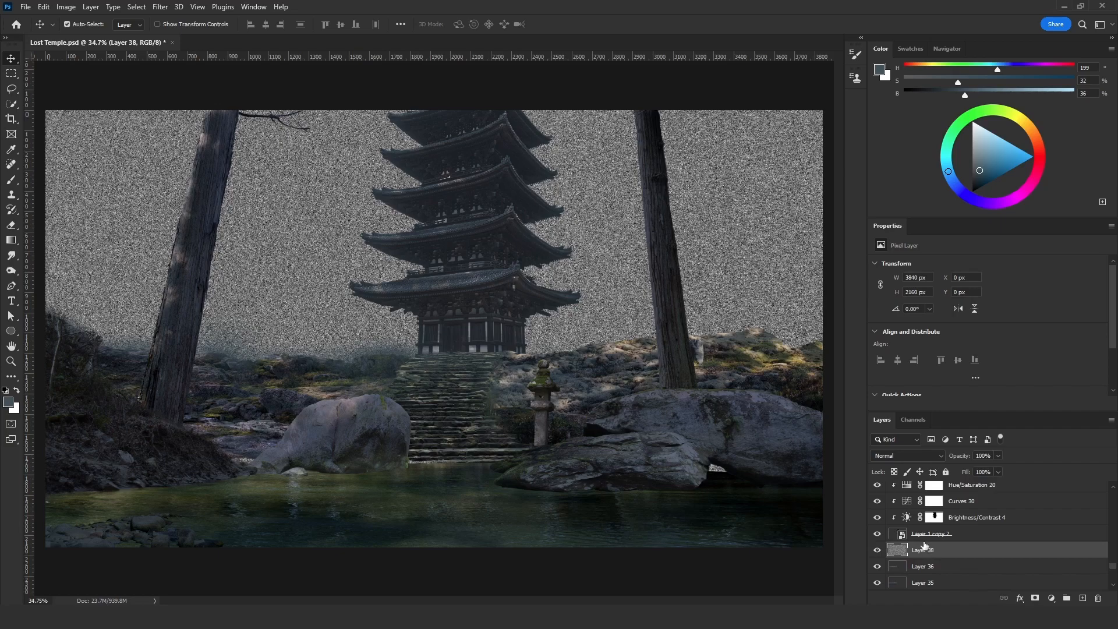
click(912, 459)
click(898, 411)
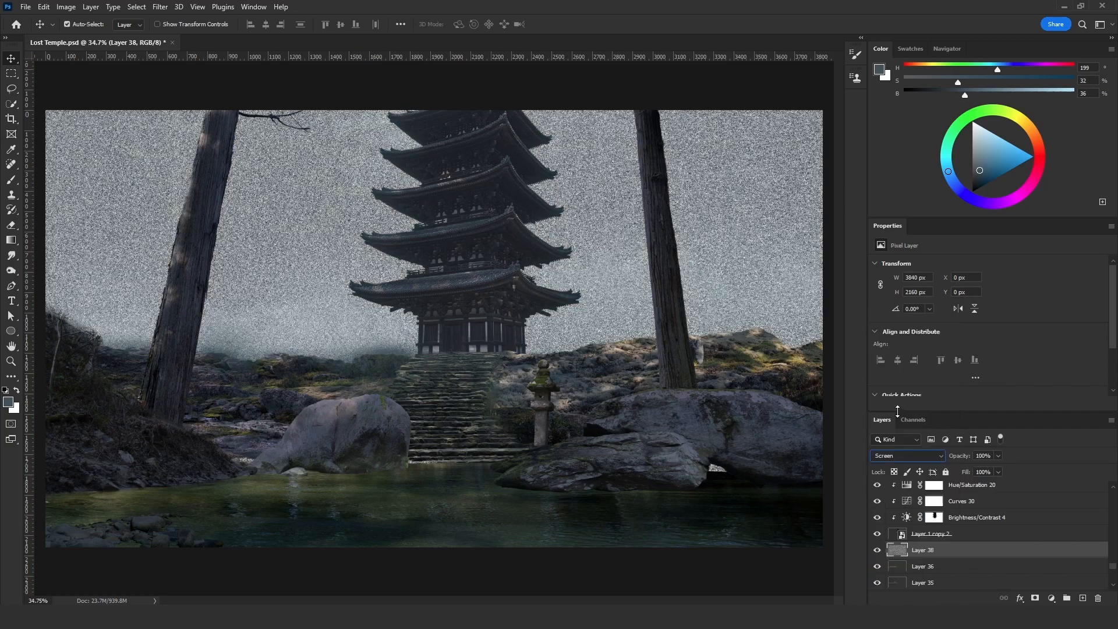
click(984, 455)
text(5)
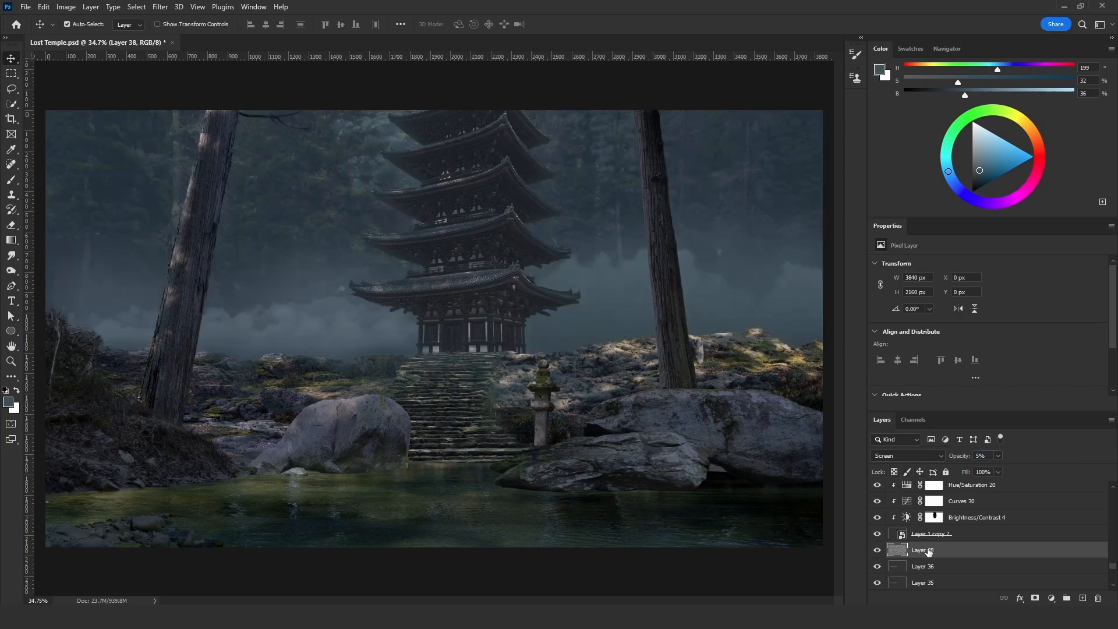
- Clip the noise of Layer 38 to Layer 36 and place clipped duplicates above Layers 35, 34 and 37
key(ctrl+alt+g)
scroll(926, 547, down, 2)
alt+drag(950, 506, 926, 575)
scroll(916, 577, down, 1)
alt+click(931, 558)
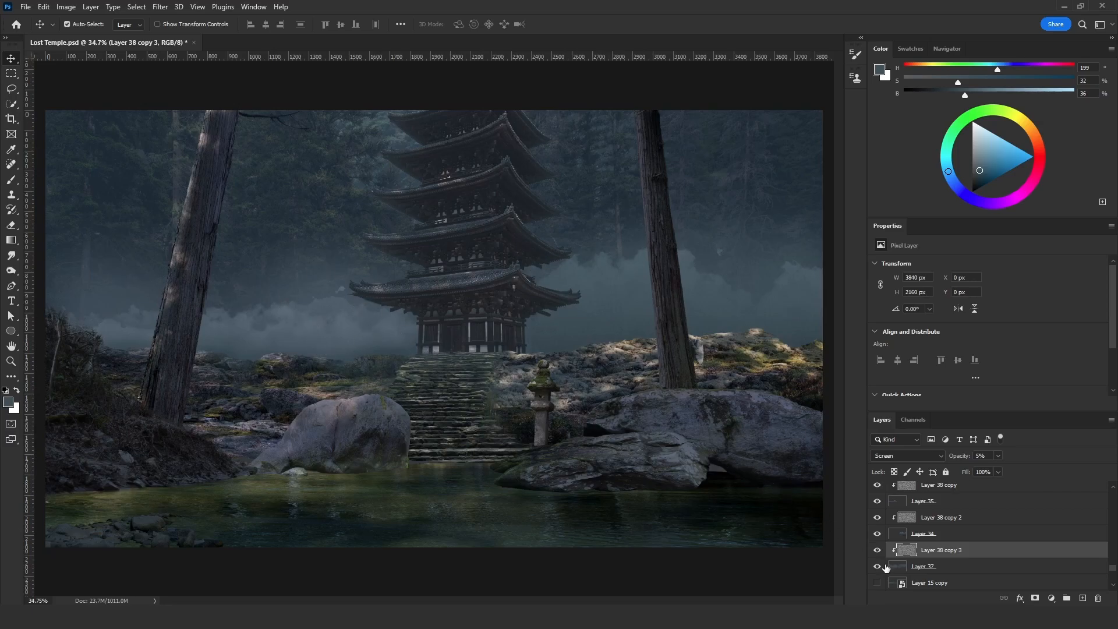
- Hide the fog Layers 34 to 37 together with their clipped noise layers
drag(880, 570, 874, 527)
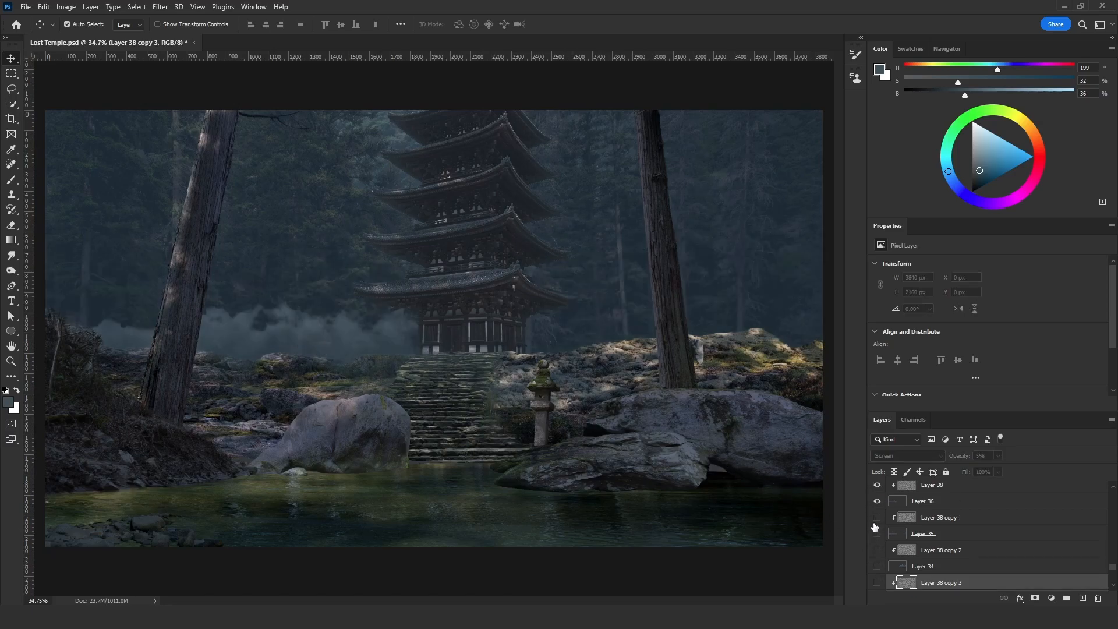
click(876, 504)
scroll(886, 525, down, 3)
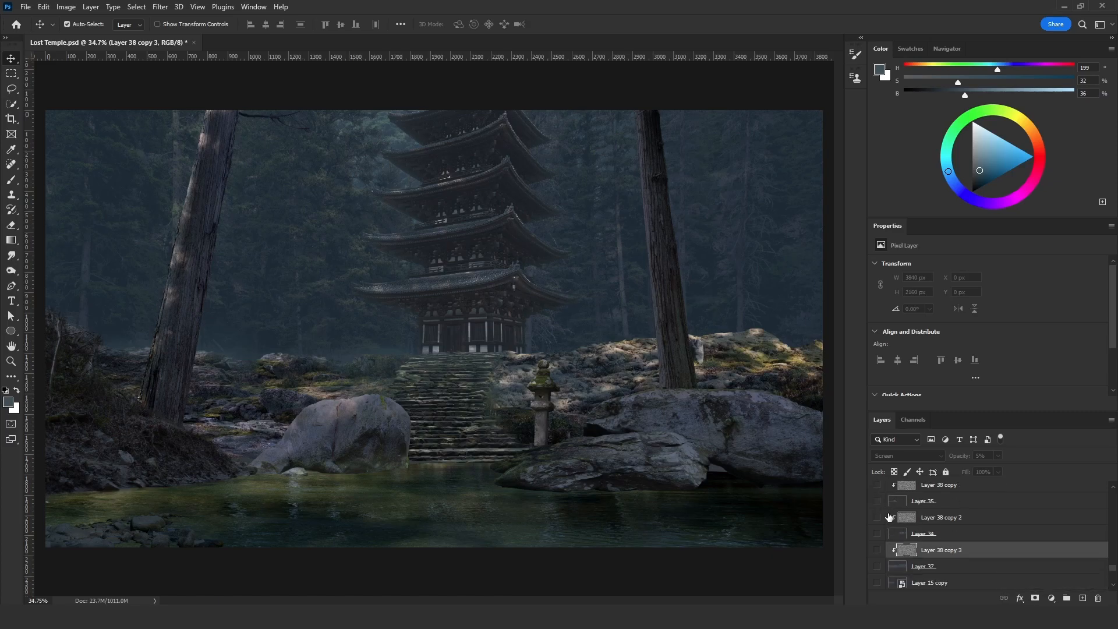
- Show Layer 15 copy, Layer 20 copy, Layer 20 and Layer 26, and toggle Layer 37 to compare the fog
scroll(886, 545, down, 1)
drag(879, 535, 877, 568)
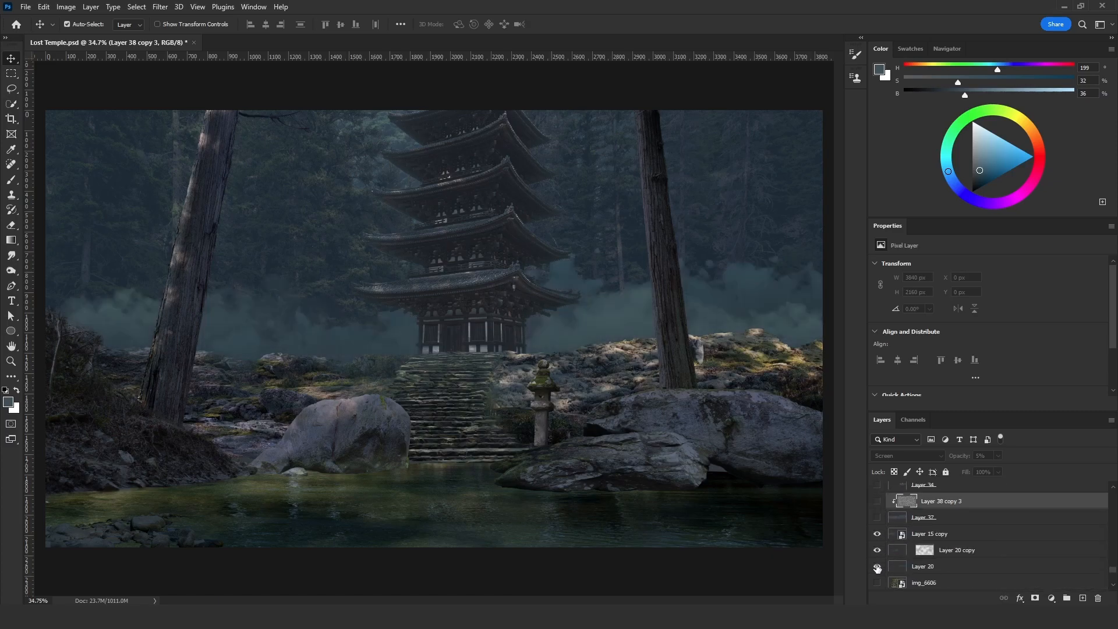
scroll(877, 569, down, 1)
click(876, 582)
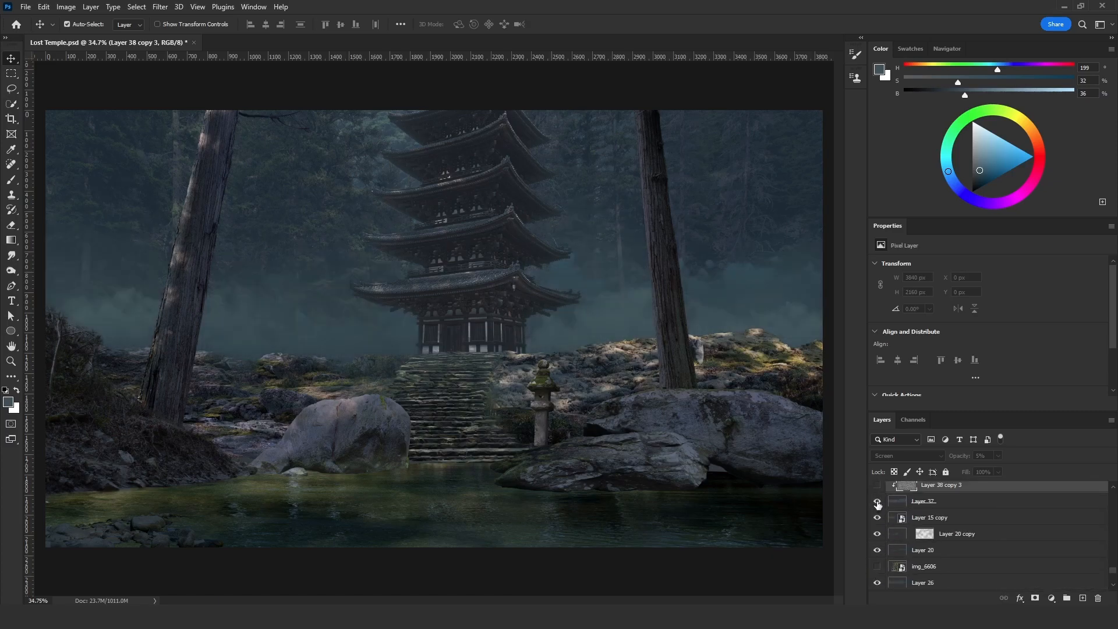
click(878, 502)
click(878, 502)
scroll(890, 502, down, 1)
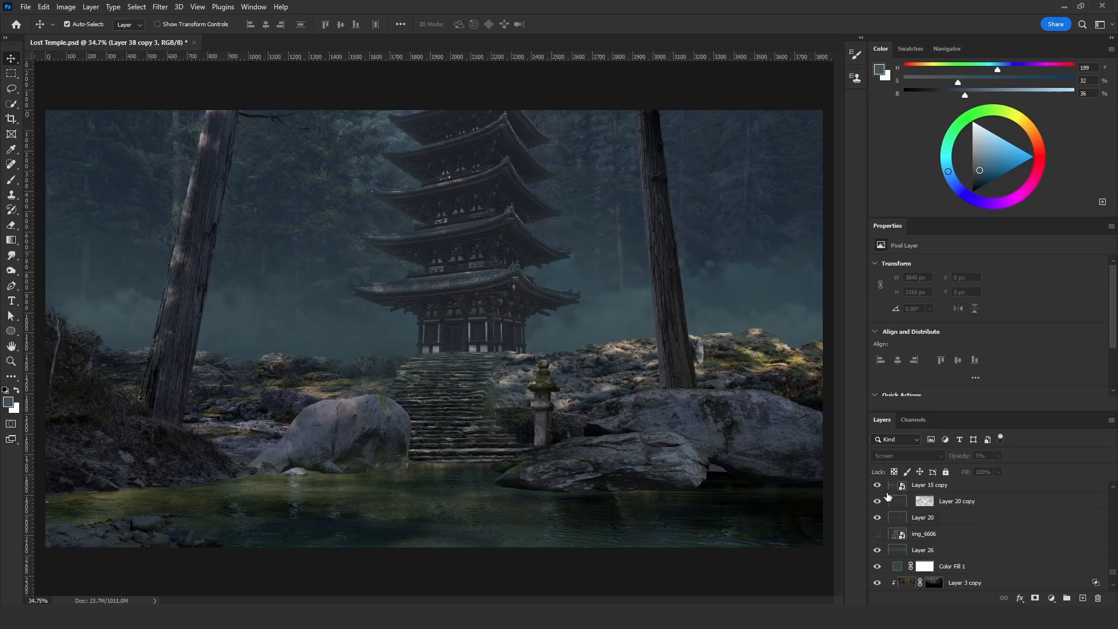
scroll(610, 316, up, 2)
scroll(665, 315, up, 3)
scroll(649, 318, down, 5)
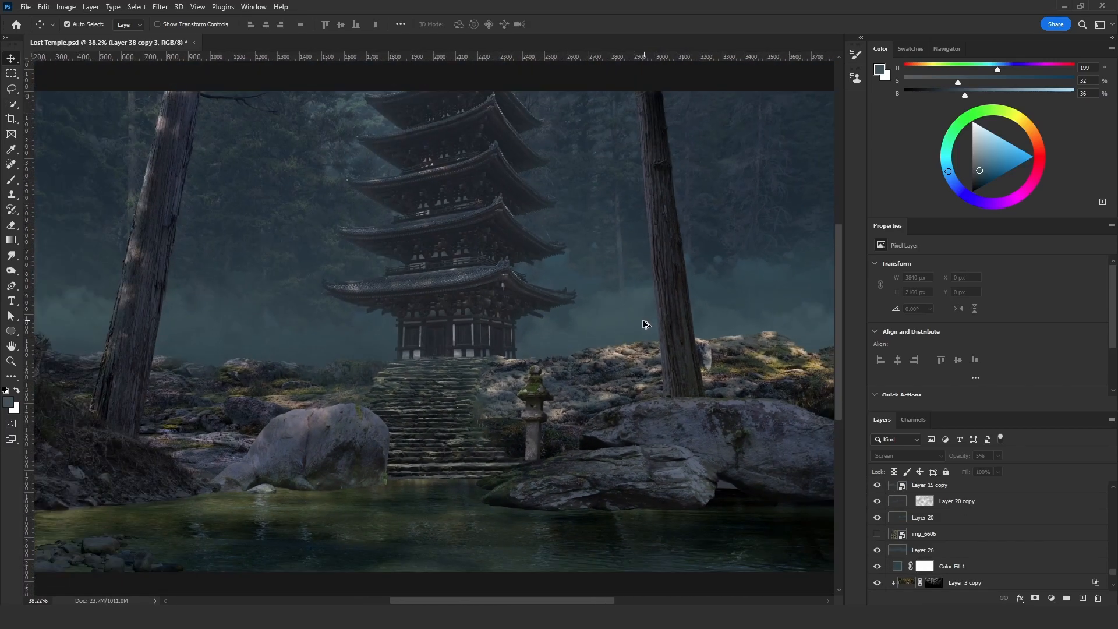